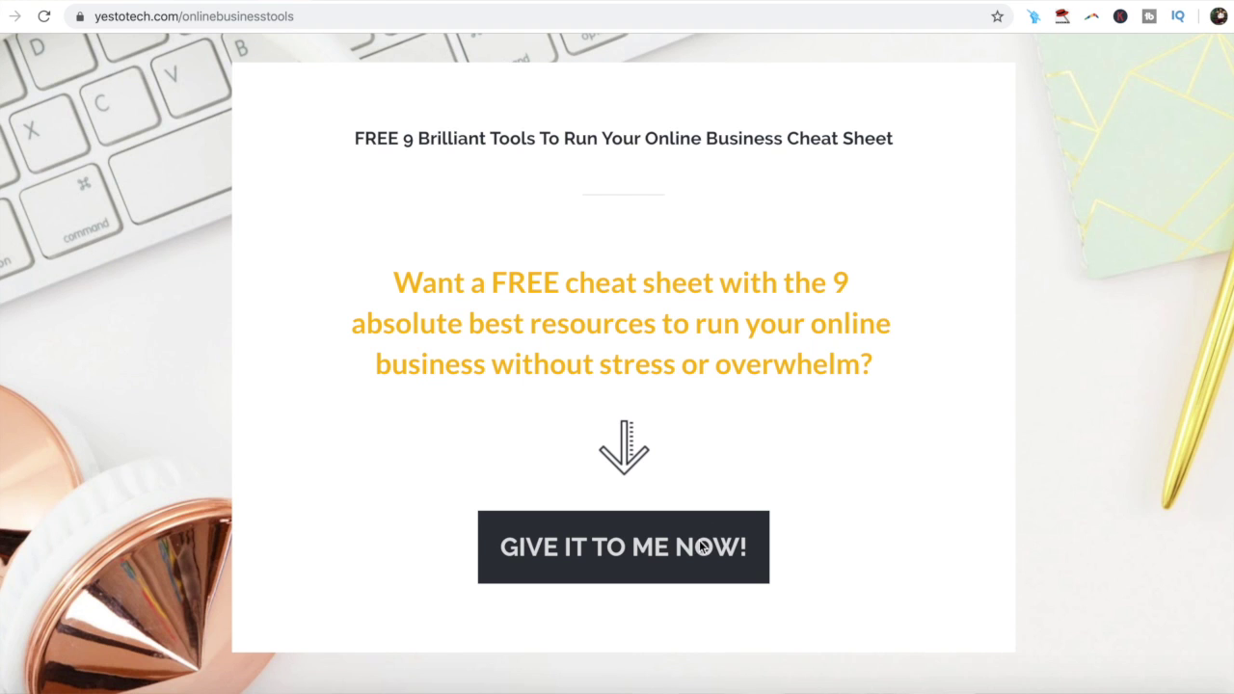
# Step: Open the Yes To Tech cheat sheet signup form and enter your first name and e-mail address
pyautogui.click(682, 547)
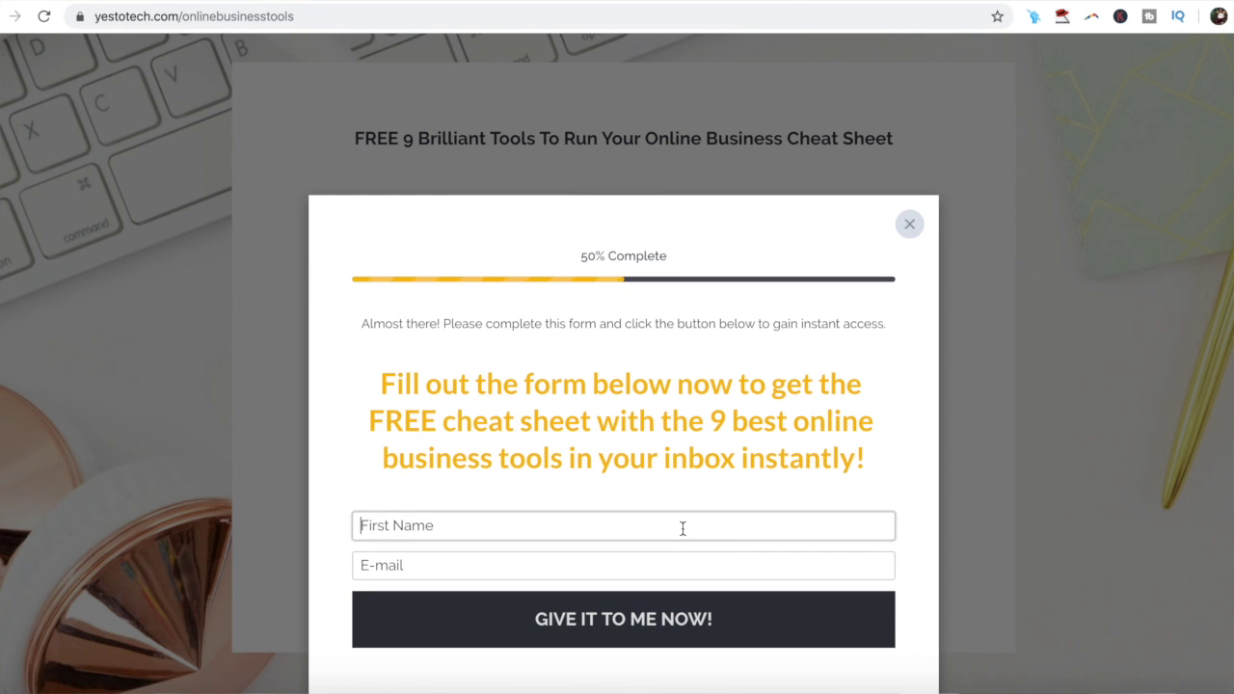
pyautogui.write('Marina')
pyautogui.click(376, 565)
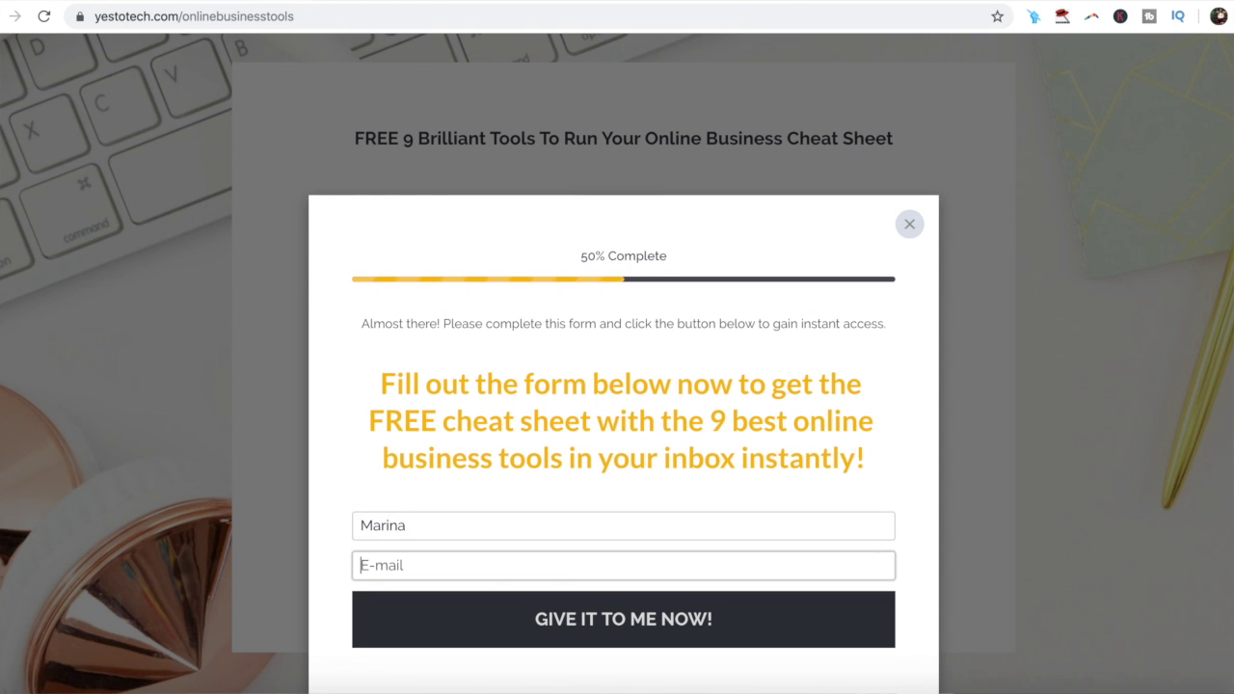
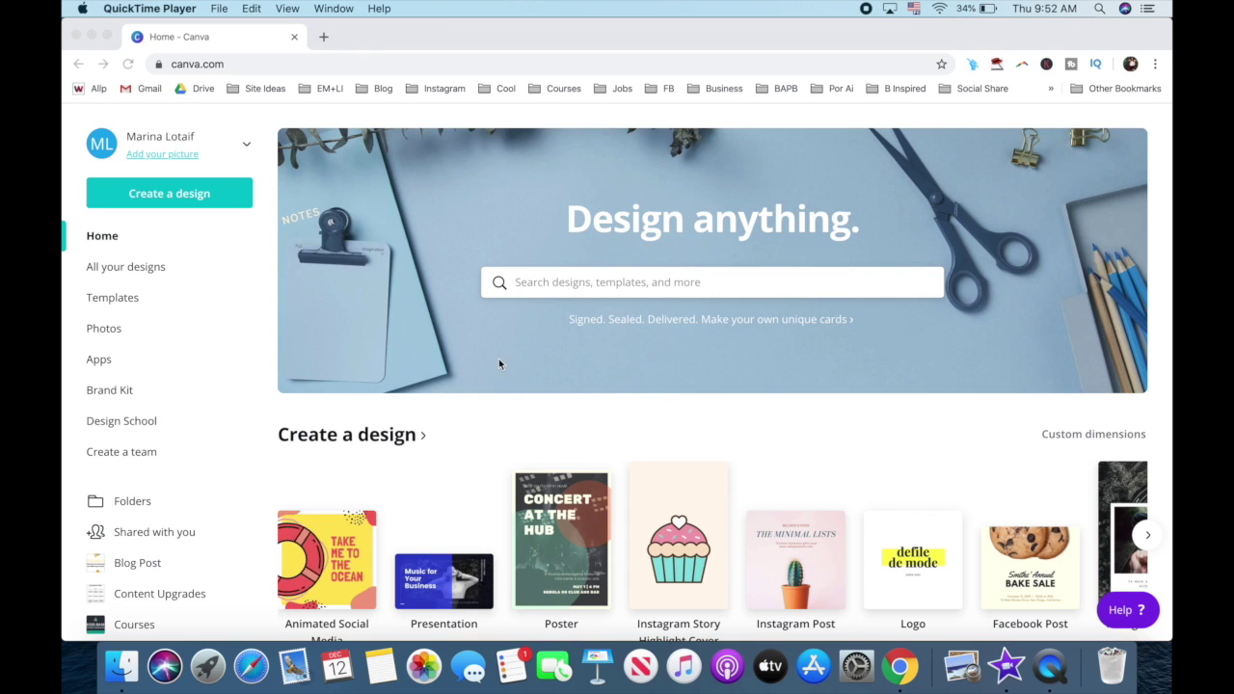
# Step: Create a new custom-size Canva design of 640 × 360 px
pyautogui.click(219, 198)
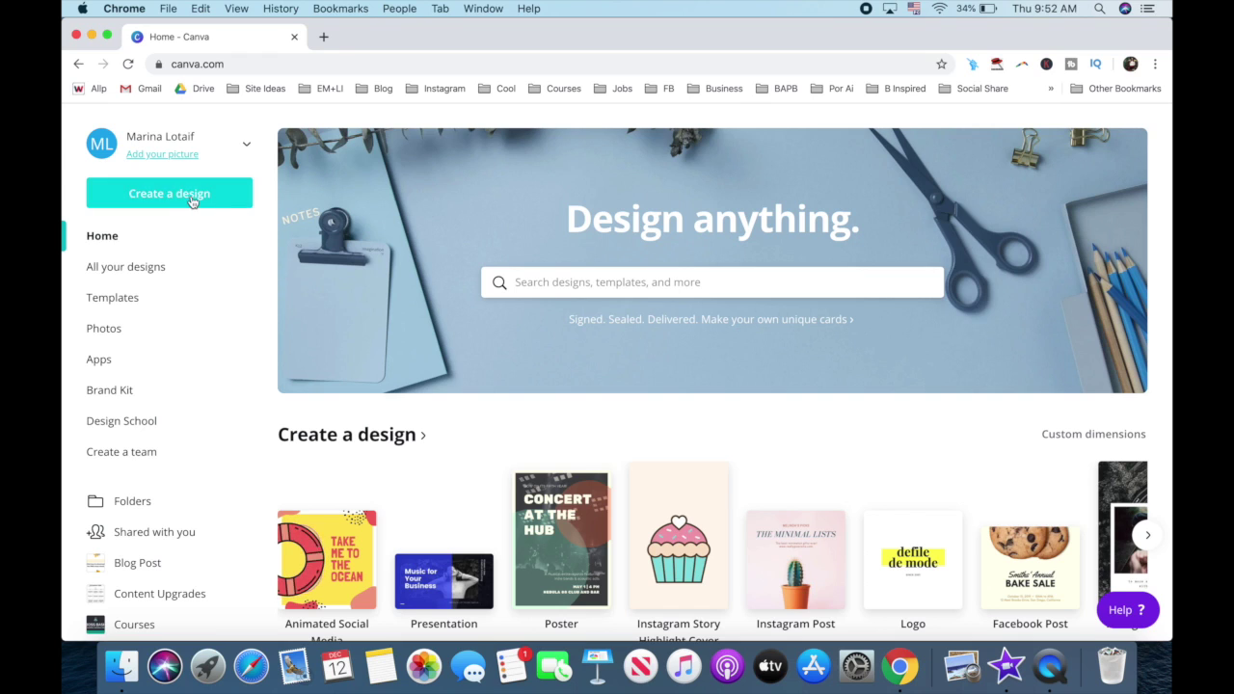
pyautogui.click(191, 199)
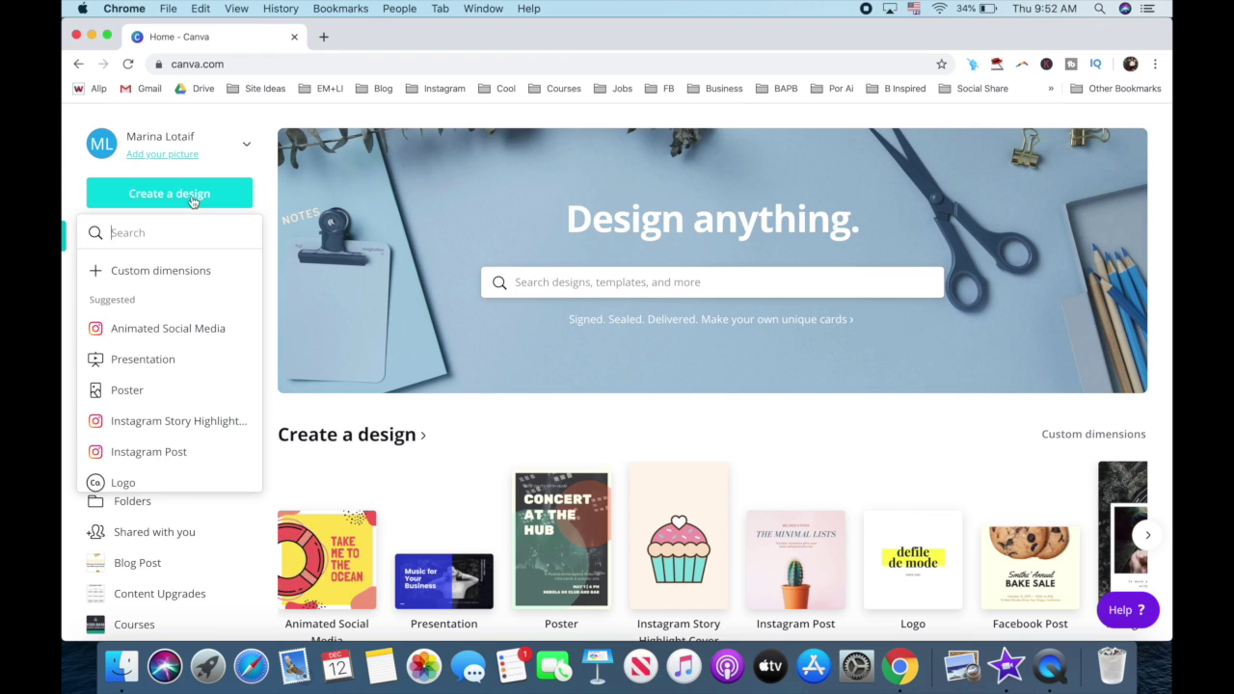
pyautogui.click(188, 278)
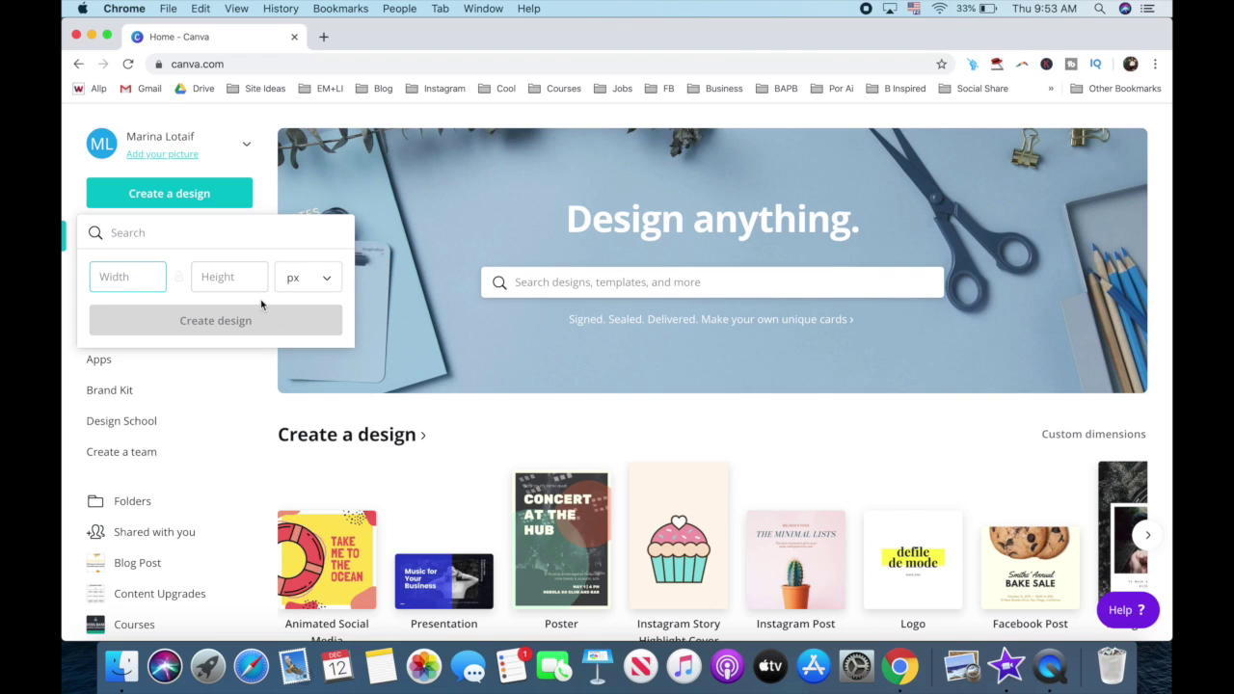
pyautogui.write('640')
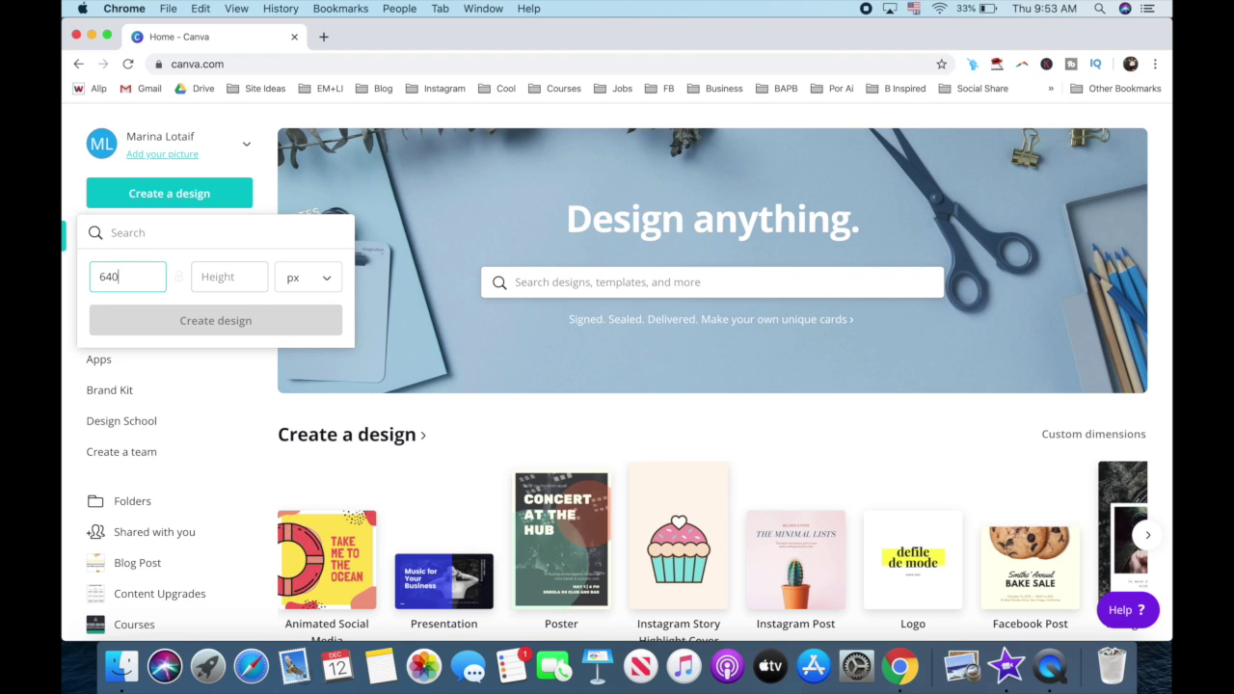
pyautogui.click(242, 279)
pyautogui.write('36')
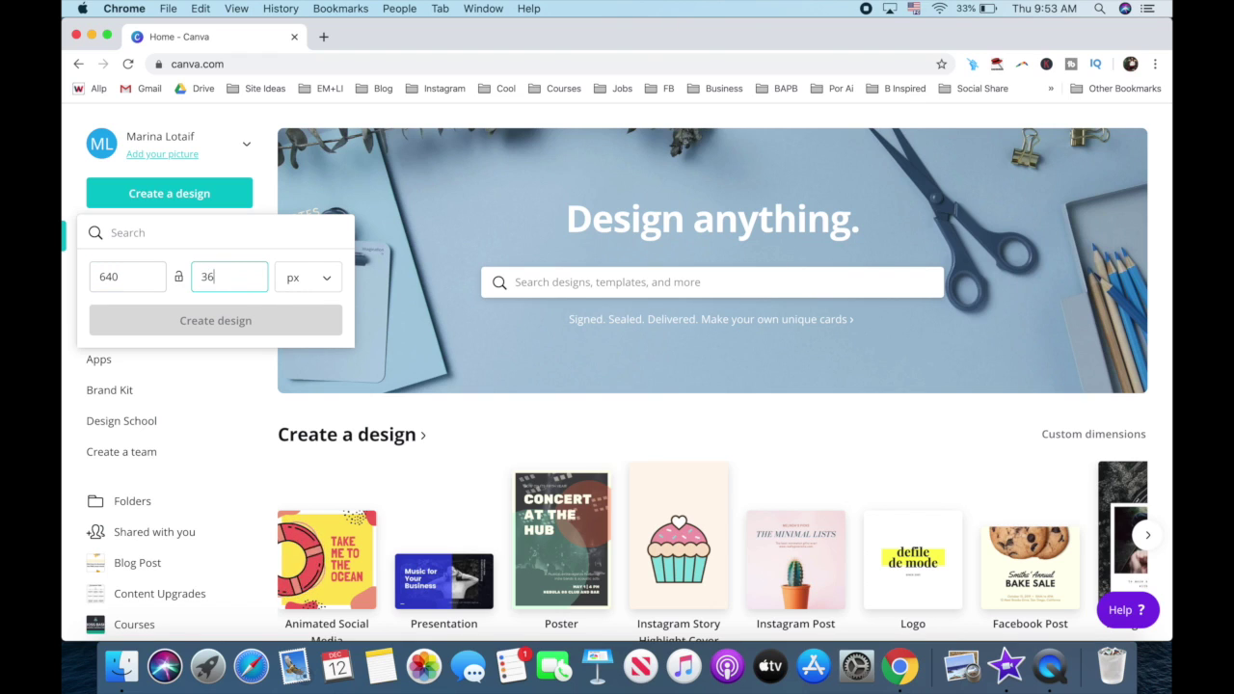
pyautogui.write('0')
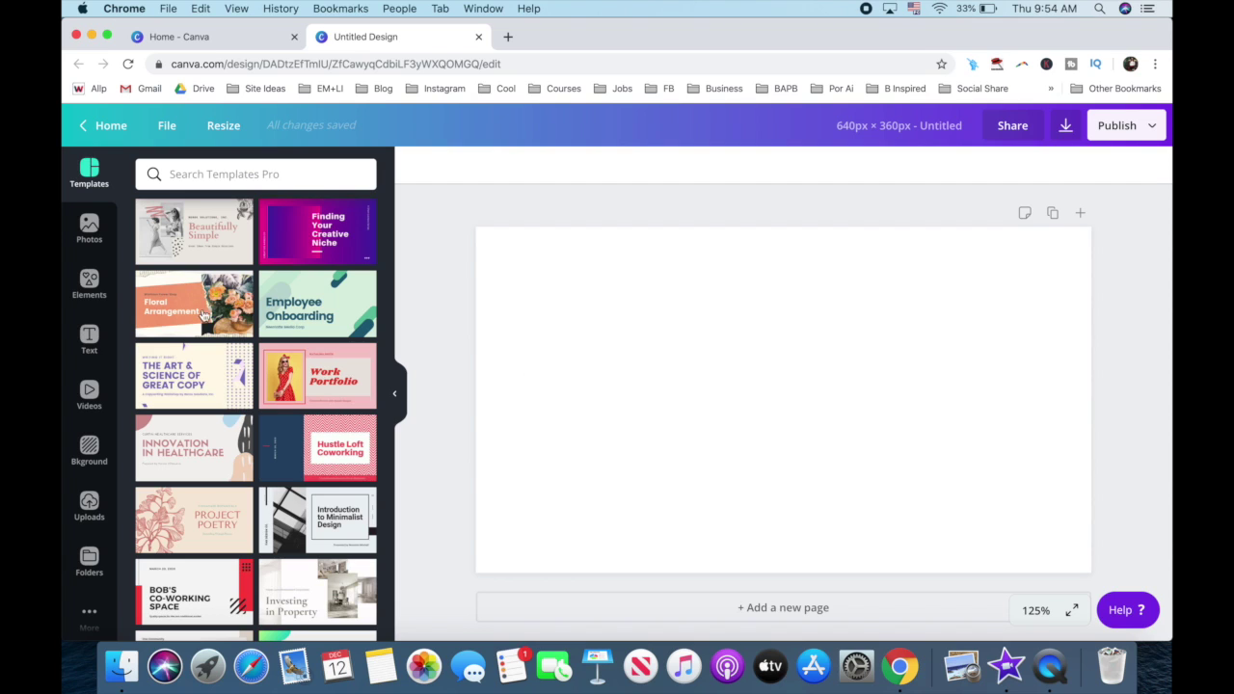
pyautogui.click(94, 340)
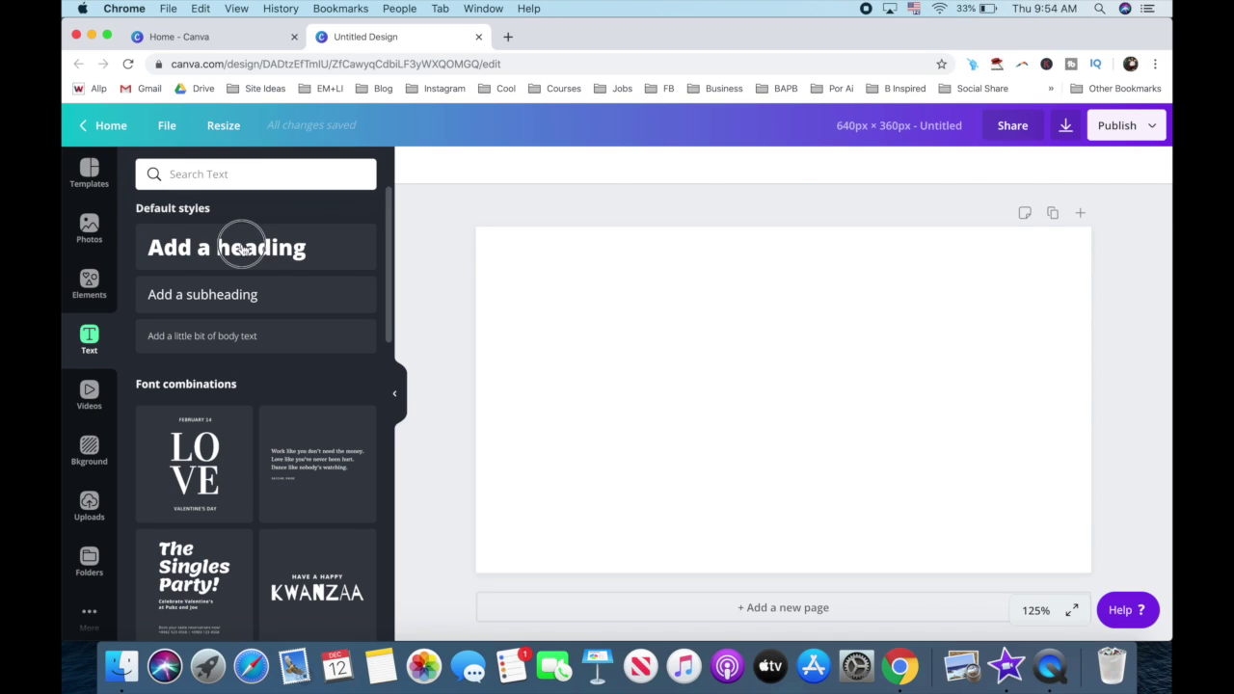
# Step: Add a heading text box reading 'THIS IS SO FAST AND EASY!'
pyautogui.click(243, 248)
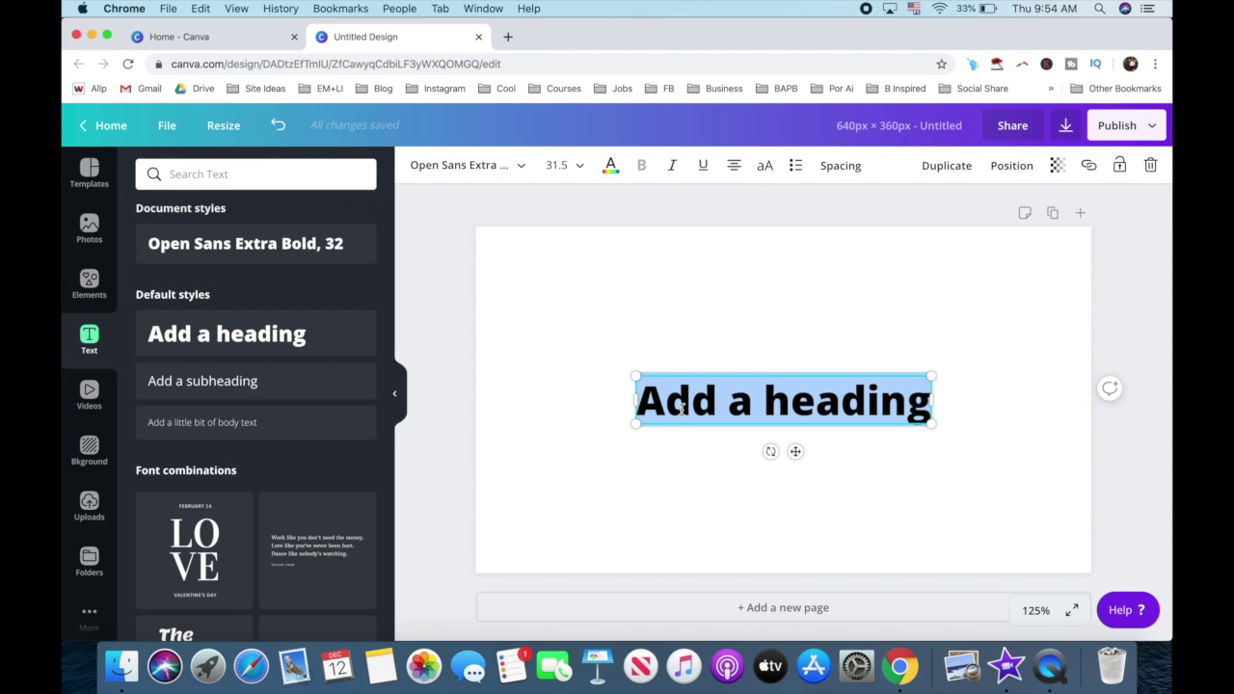
pyautogui.write('THIS IS SO FAST AND EASY!')
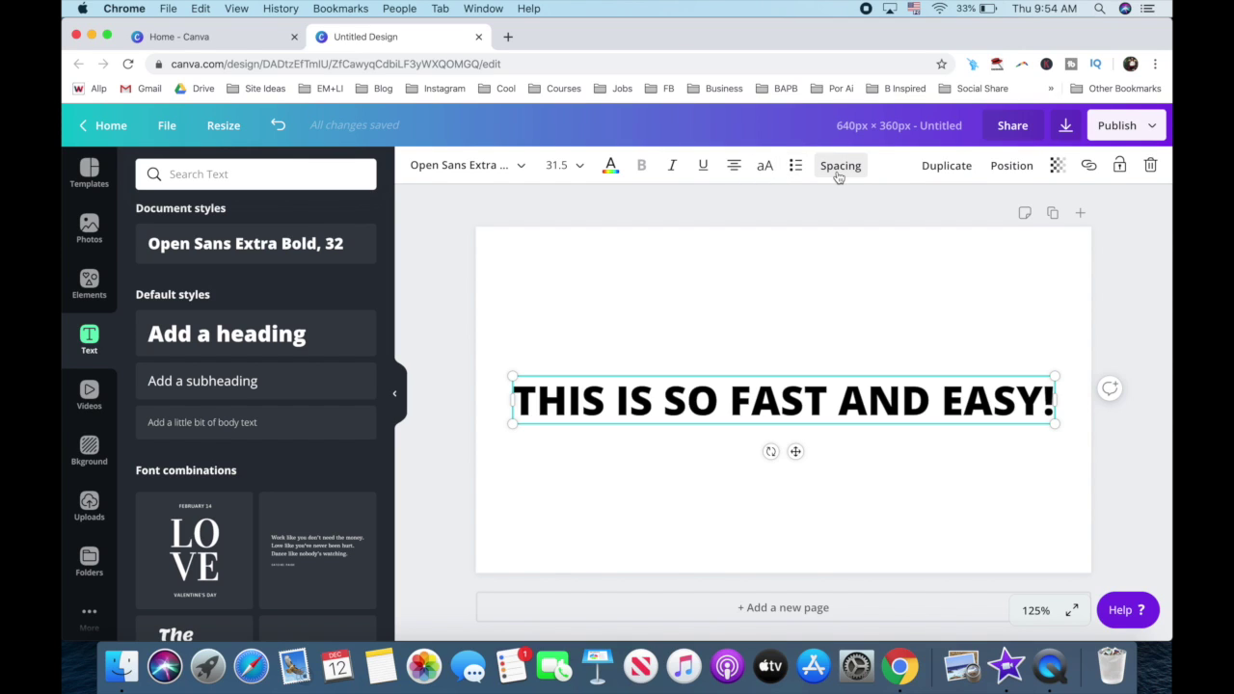
# Step: Upload the Moonbright Demo.ttf font file from the font list
pyautogui.click(441, 171)
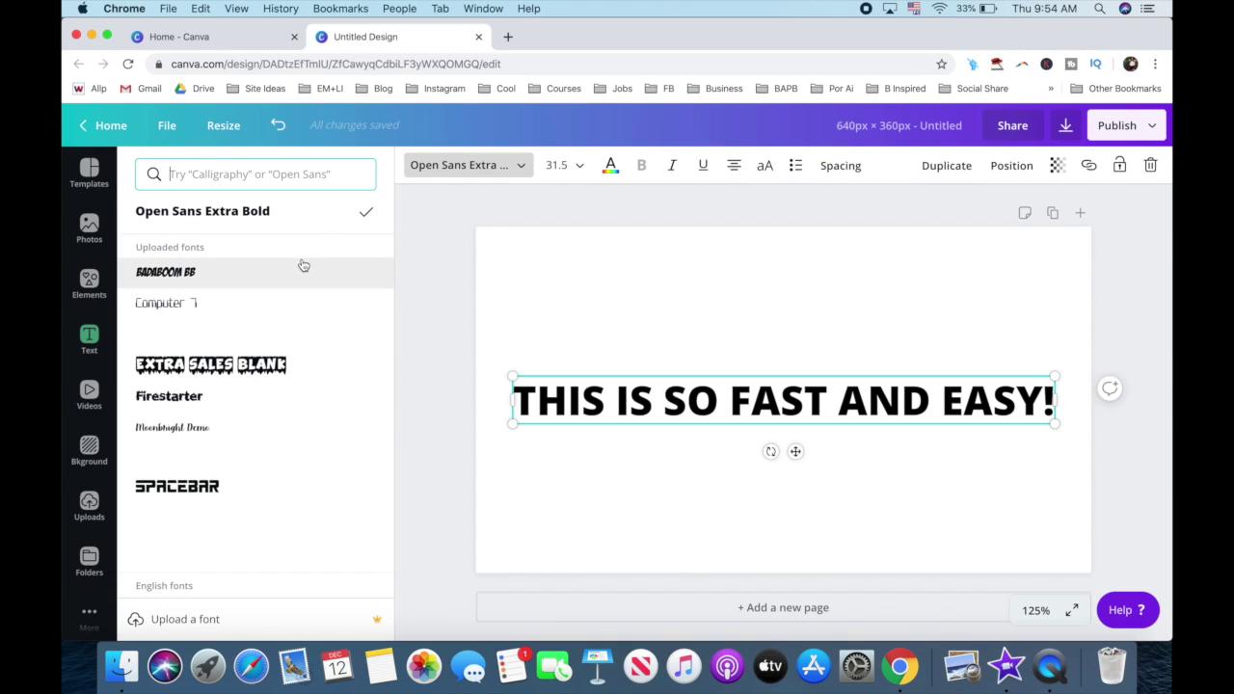
pyautogui.scroll(-8, 302, 265)
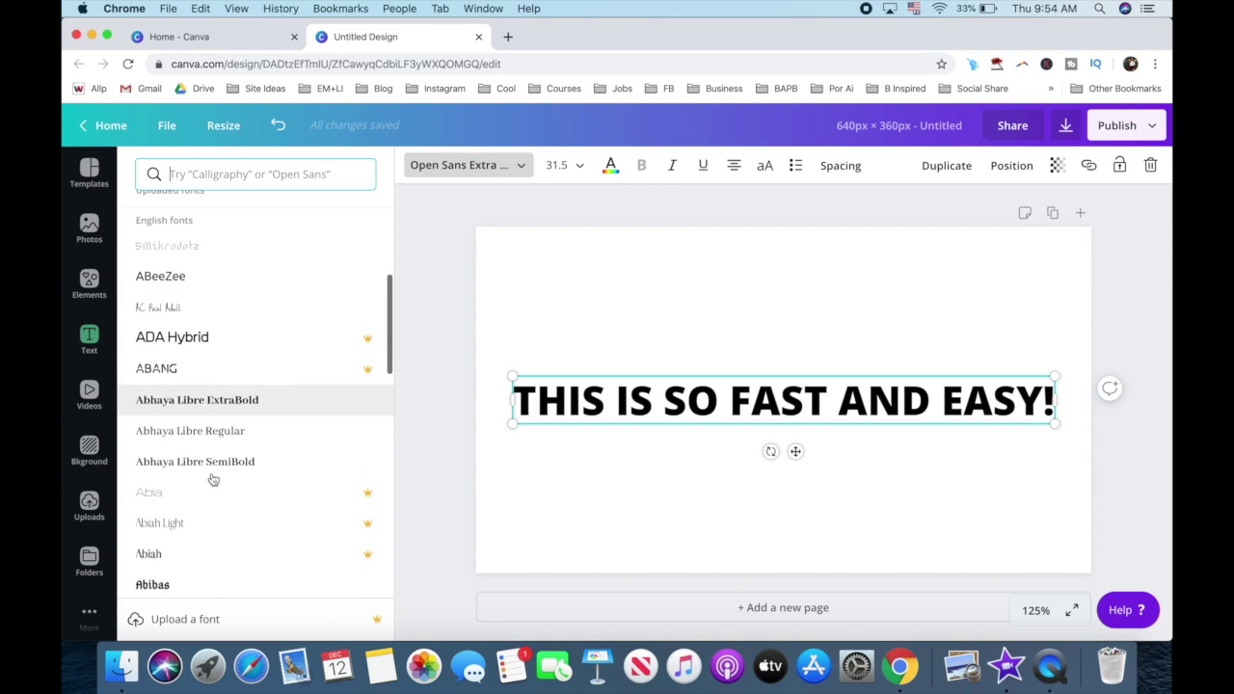
pyautogui.scroll(-1, 212, 479)
pyautogui.scroll(10, 212, 479)
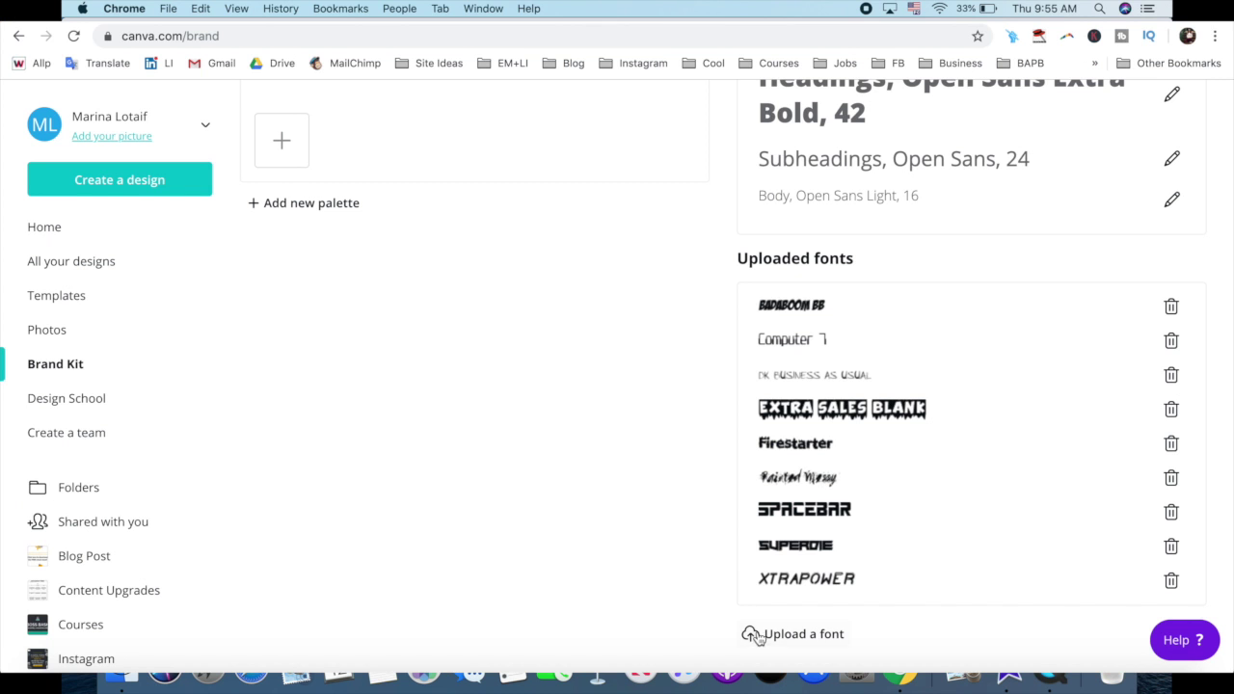
pyautogui.click(761, 634)
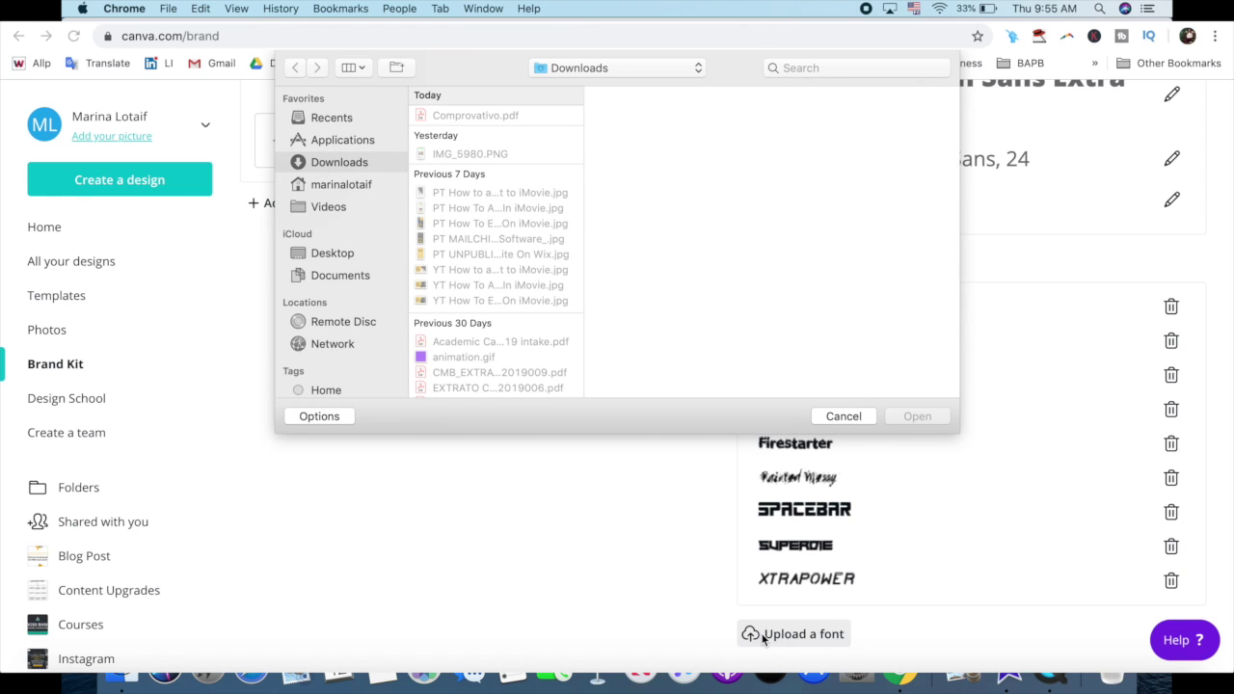
pyautogui.scroll(-5, 521, 328)
pyautogui.click(501, 202)
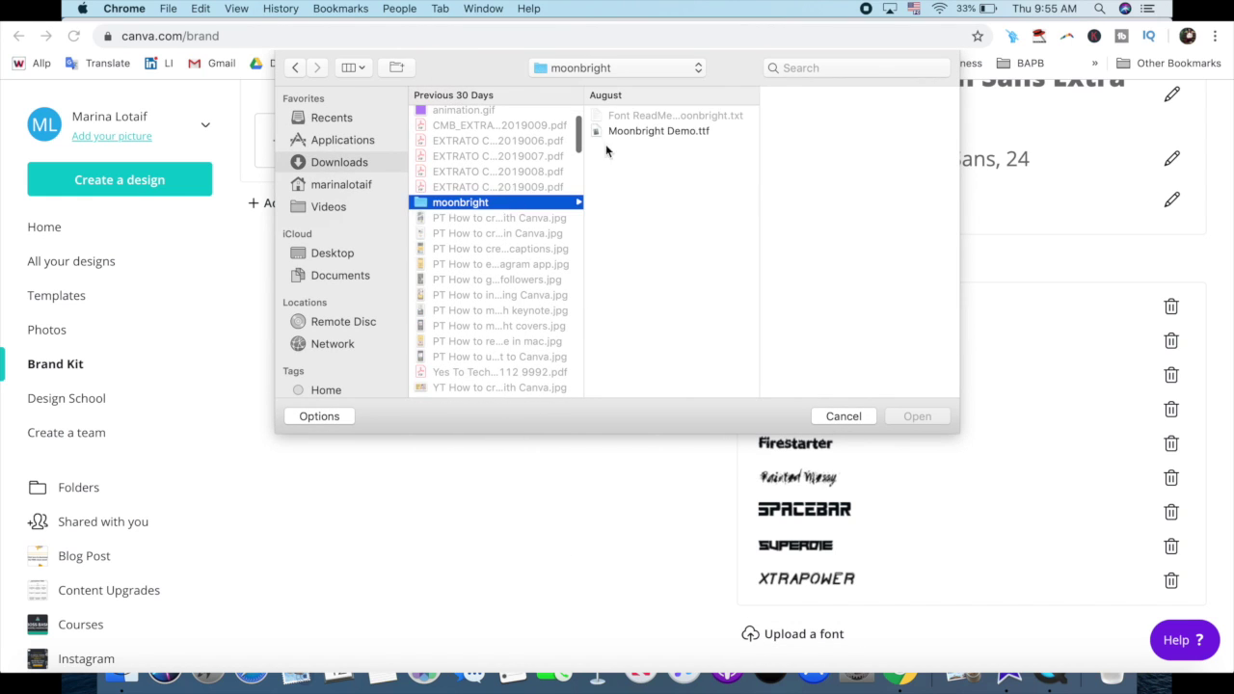
pyautogui.click(614, 132)
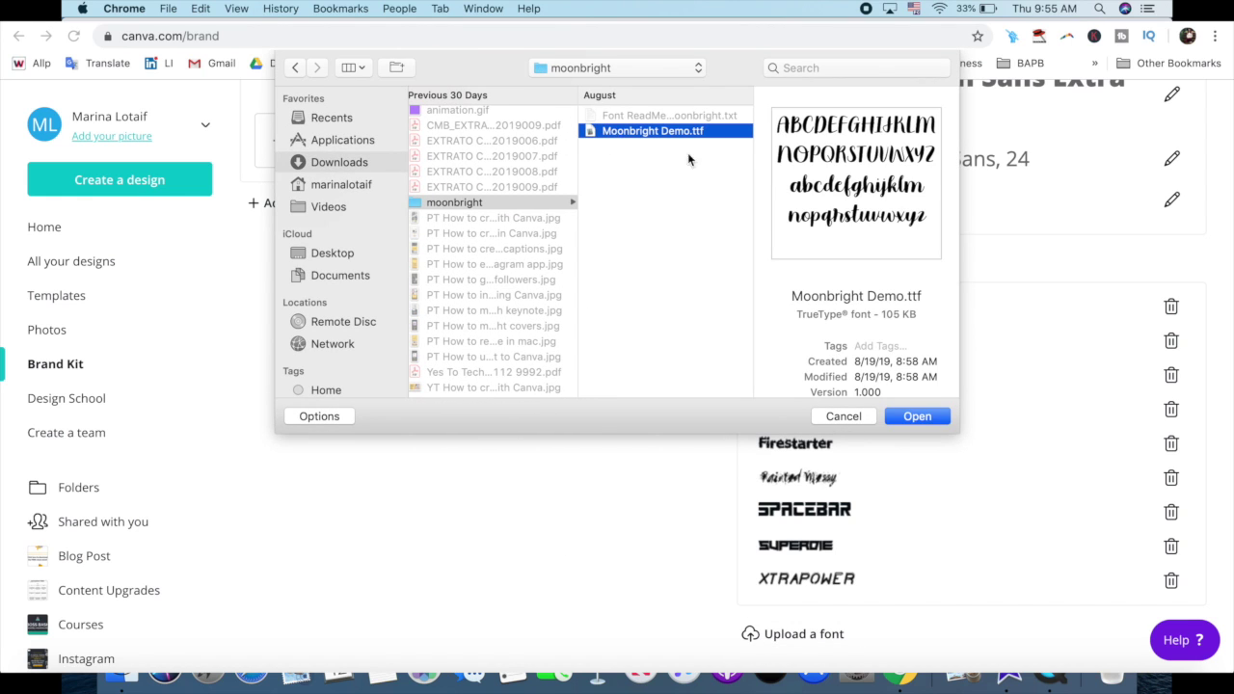
pyautogui.click(916, 417)
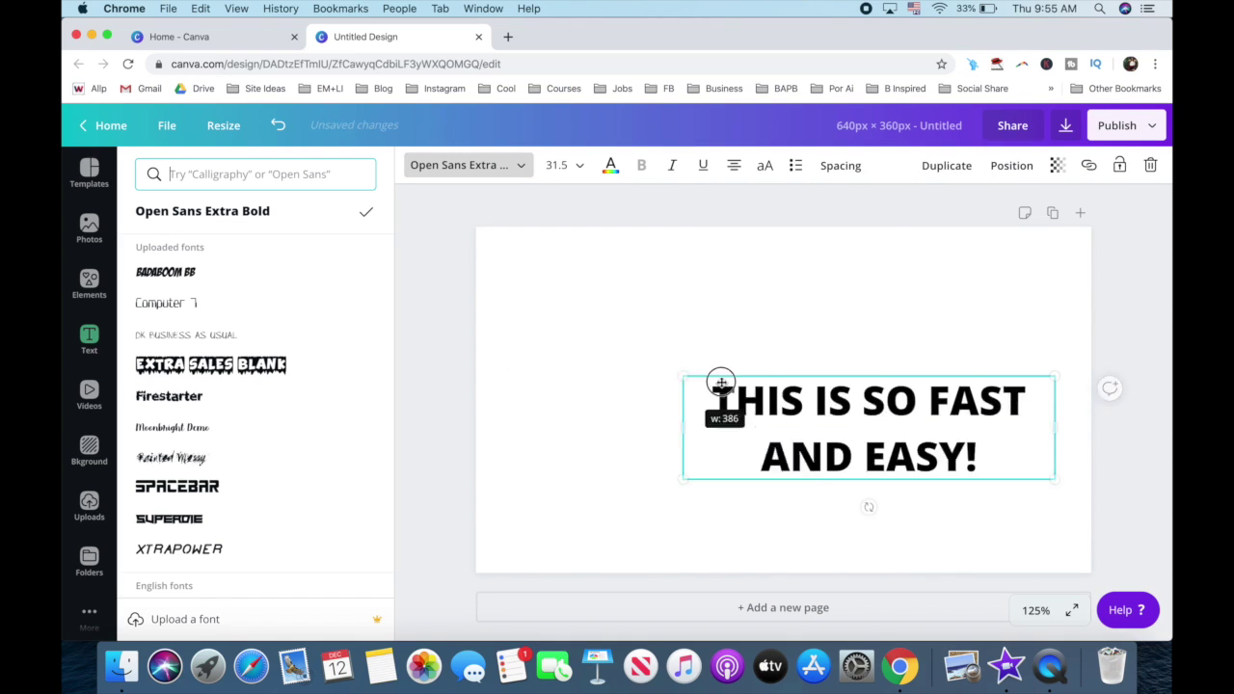
# Step: Narrow the heading box to about 282 px wide and select all its text
pyautogui.moveTo(717, 380); pyautogui.dragTo(783, 376)
pyautogui.press('super+a')
pyautogui.scroll(-10, 267, 366)
# Step: Make the heading Adumu Regular at size 48 in red, moved up the page
pyautogui.click(245, 351)
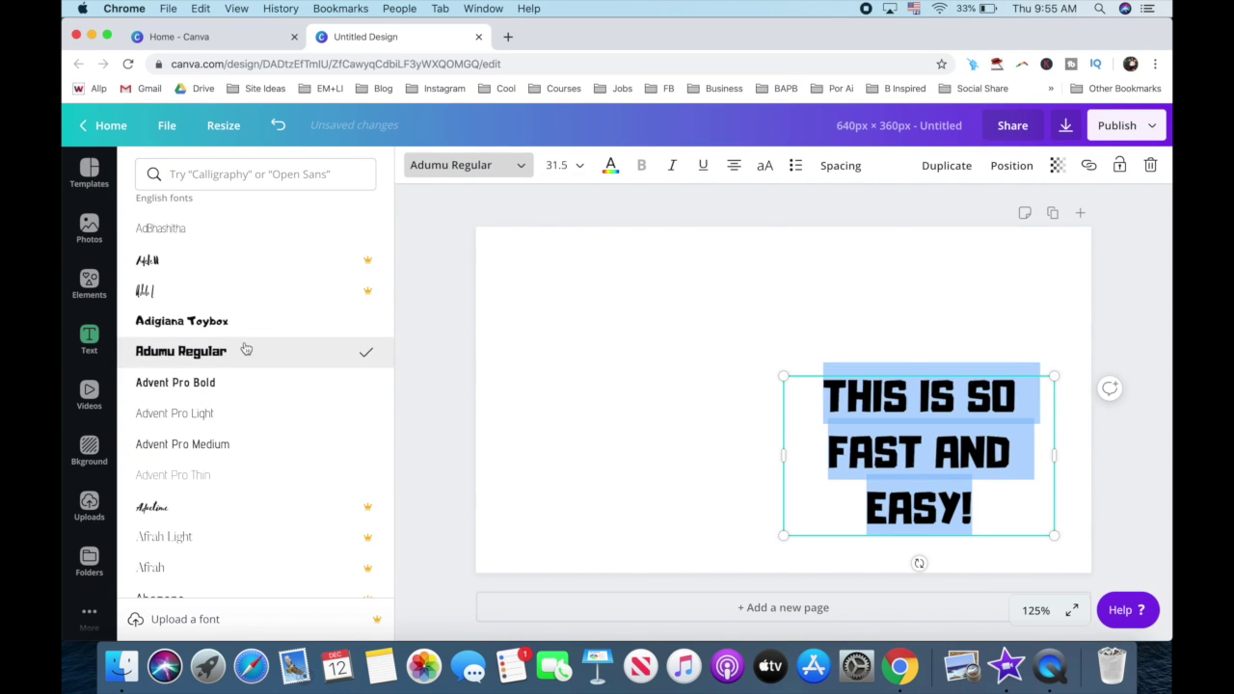
pyautogui.click(557, 165)
pyautogui.scroll(-3, 579, 424)
pyautogui.click(569, 478)
pyautogui.moveTo(810, 375); pyautogui.dragTo(807, 242)
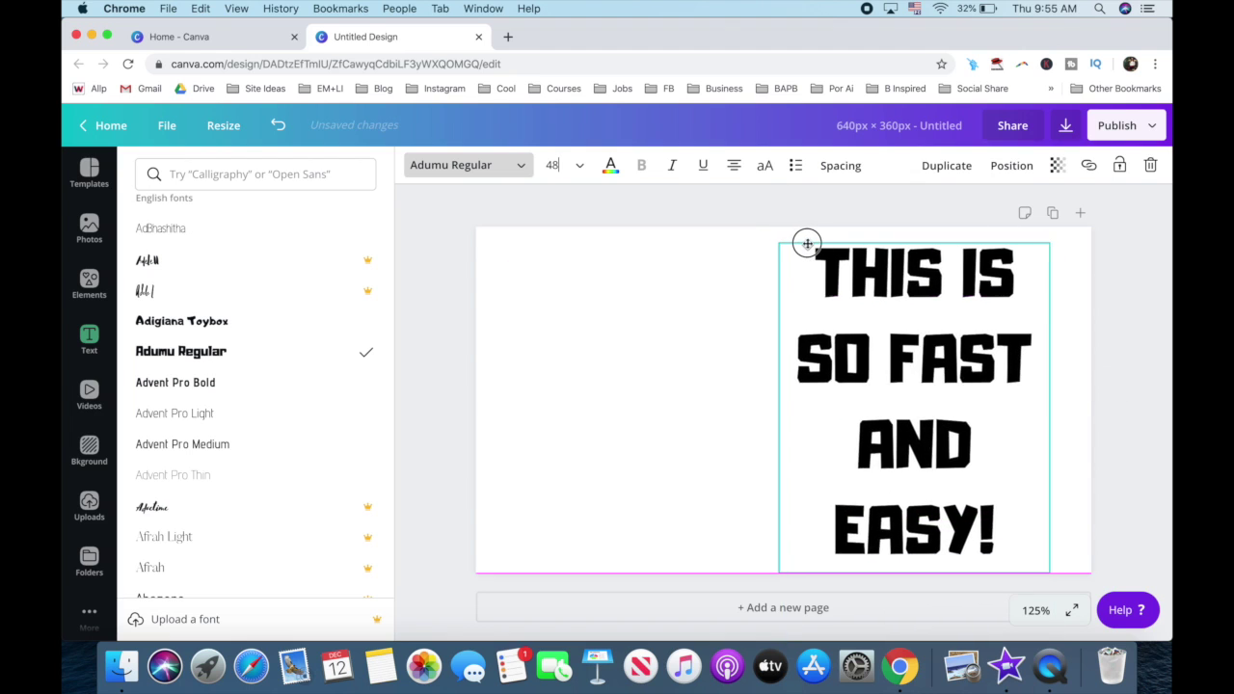
pyautogui.click(557, 165)
pyautogui.click(610, 165)
pyautogui.click(151, 357)
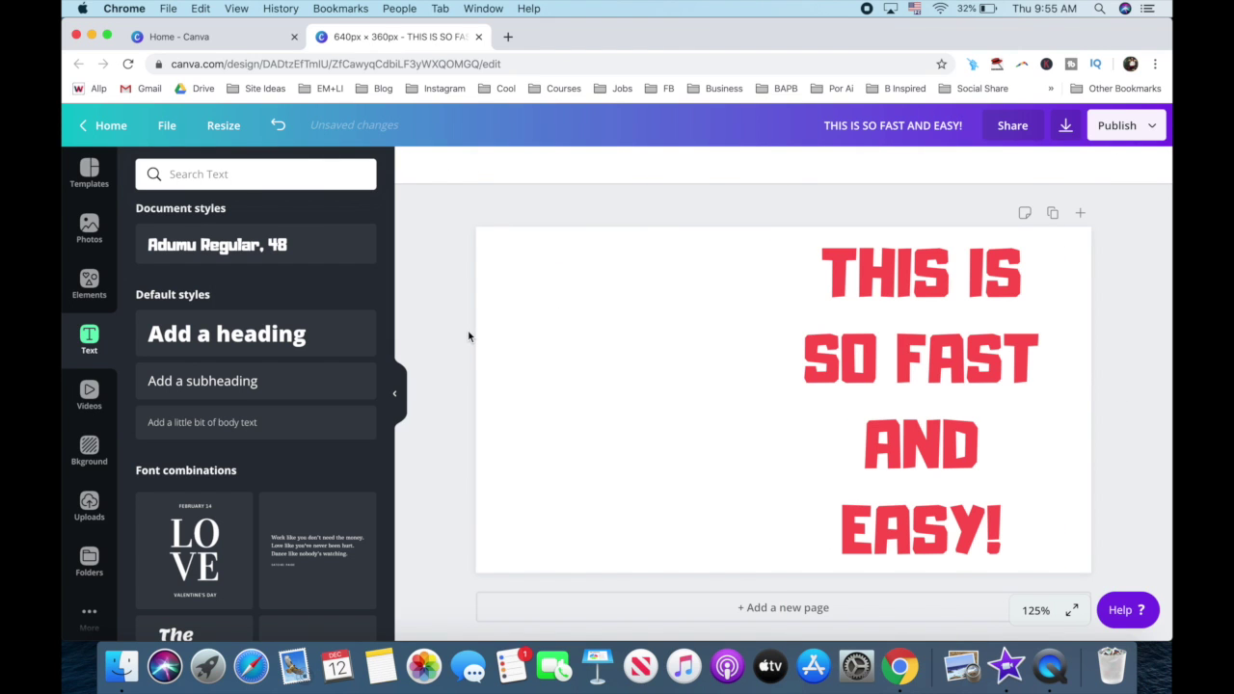
# Step: Widen the heading to three lines, centre it on the page, then open the download file types
pyautogui.click(859, 358)
pyautogui.moveTo(788, 405); pyautogui.dragTo(627, 414)
pyautogui.moveTo(771, 385); pyautogui.dragTo(716, 427)
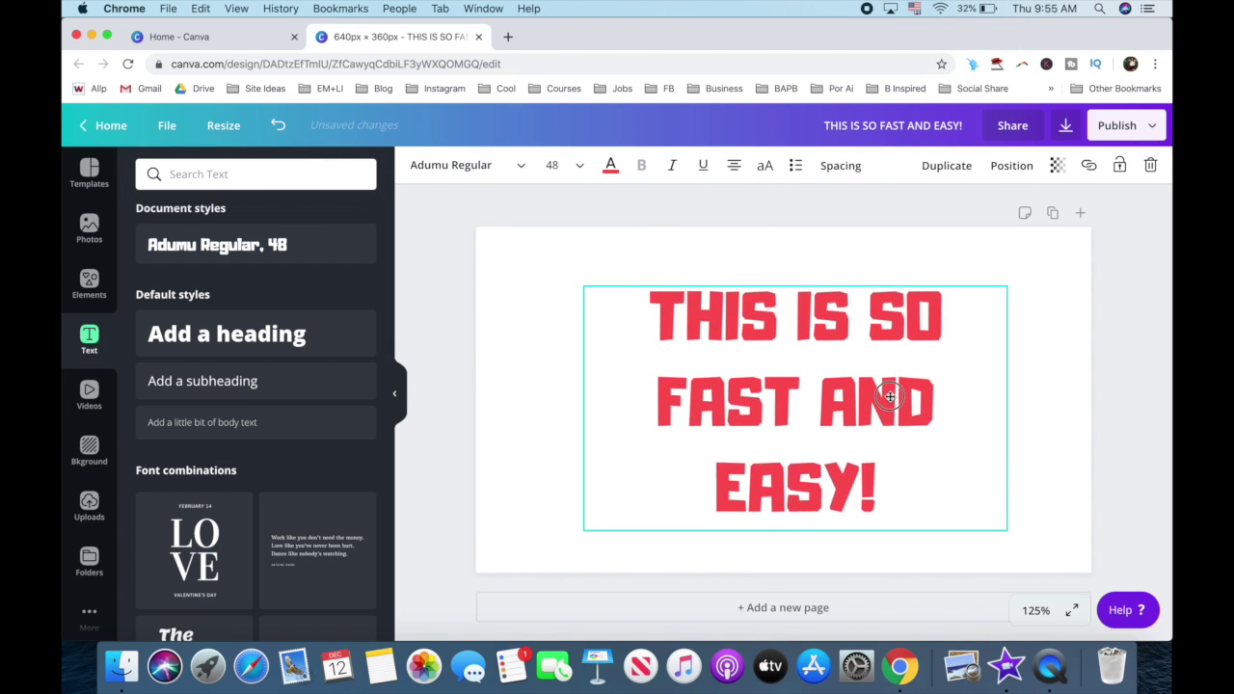
pyautogui.click(1145, 335)
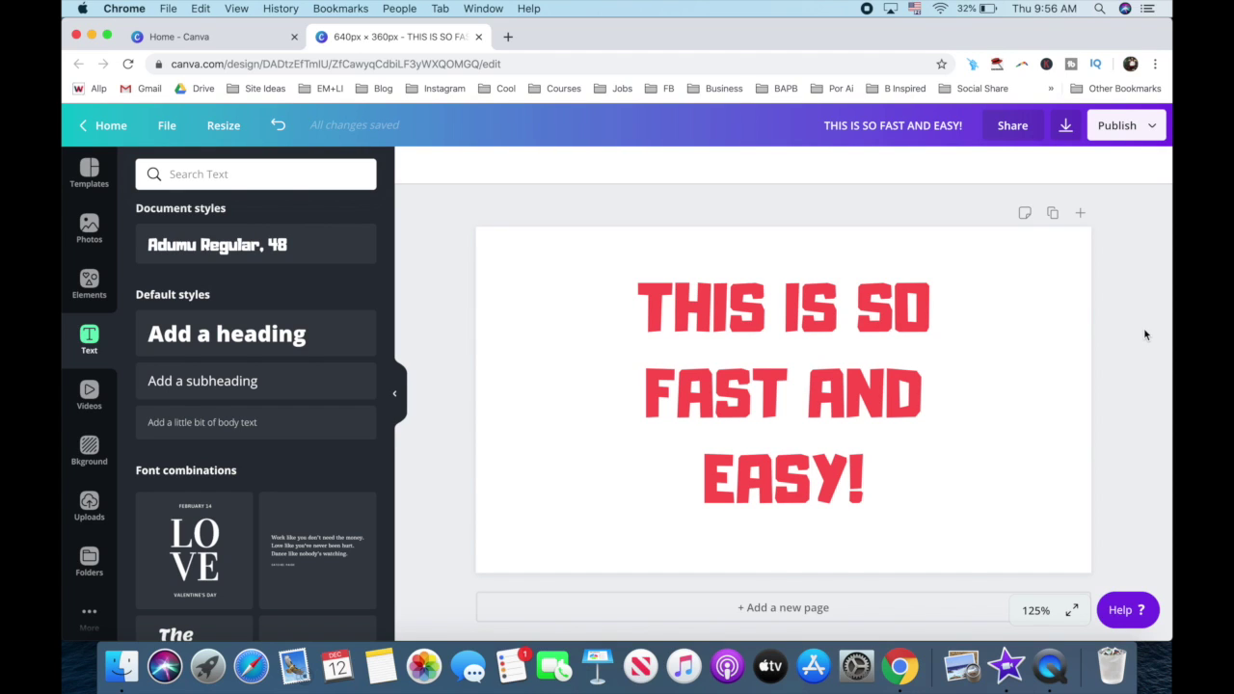
pyautogui.click(1067, 128)
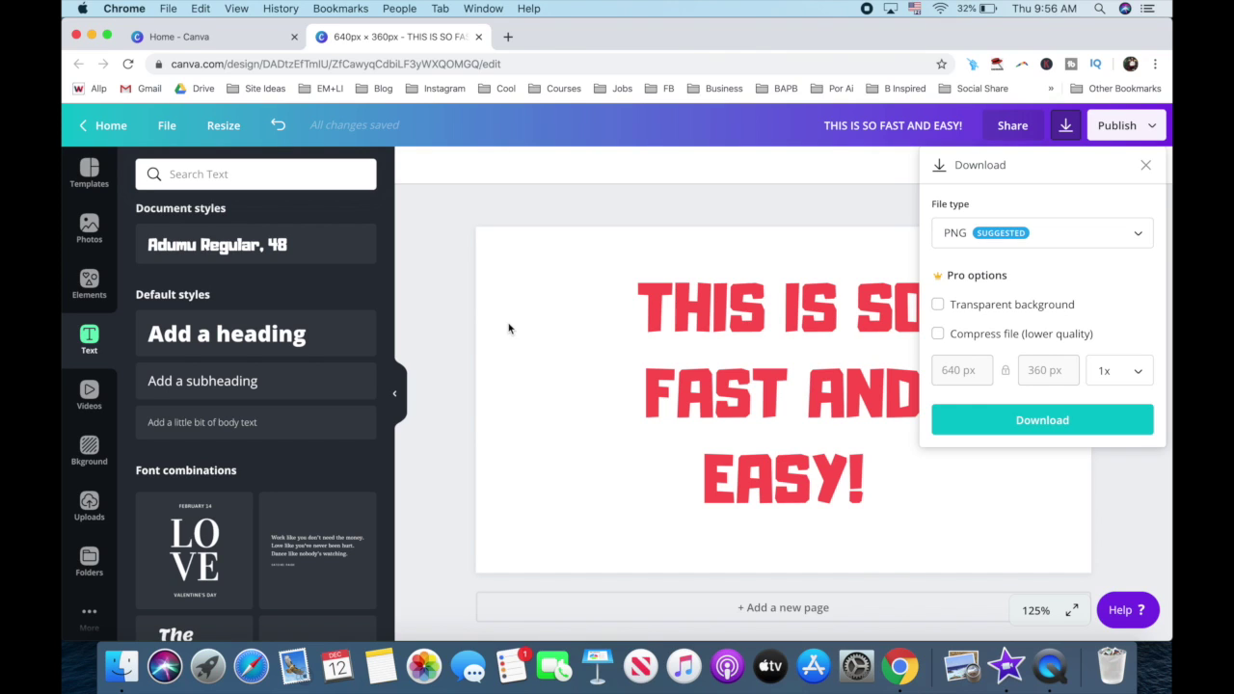
pyautogui.click(980, 241)
# Step: Switch the download file type to PNG, enable Transparent background, and download the design
pyautogui.click(987, 291)
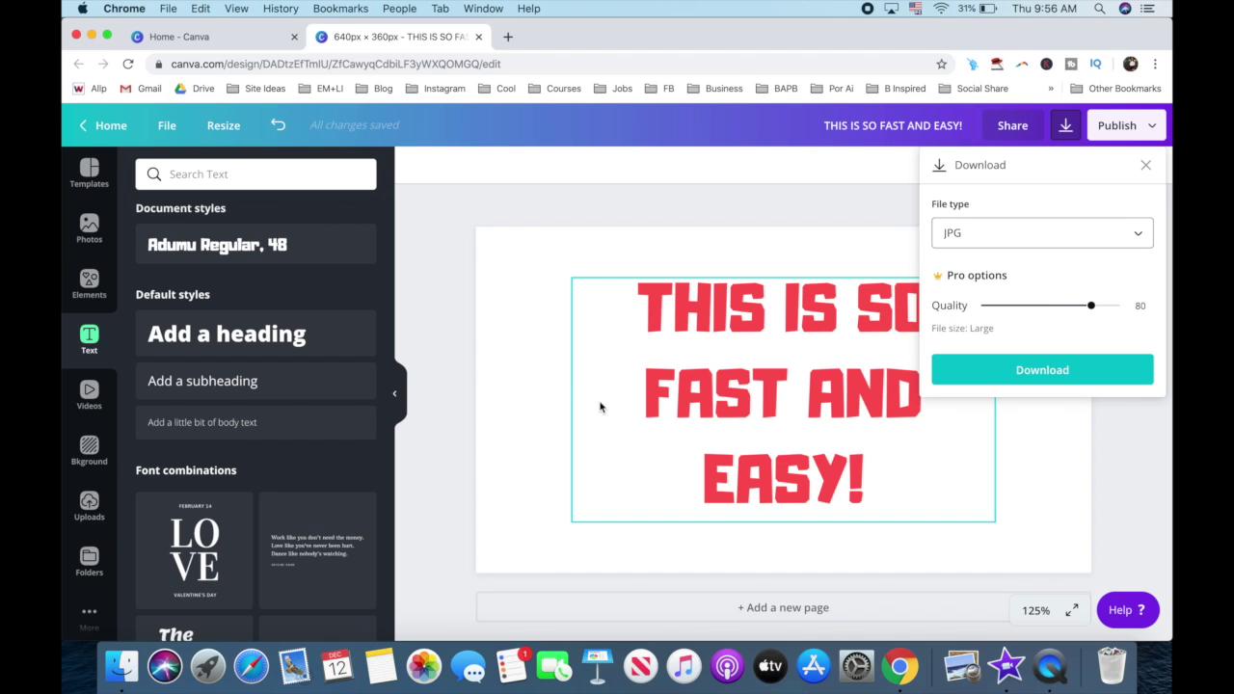
pyautogui.click(978, 241)
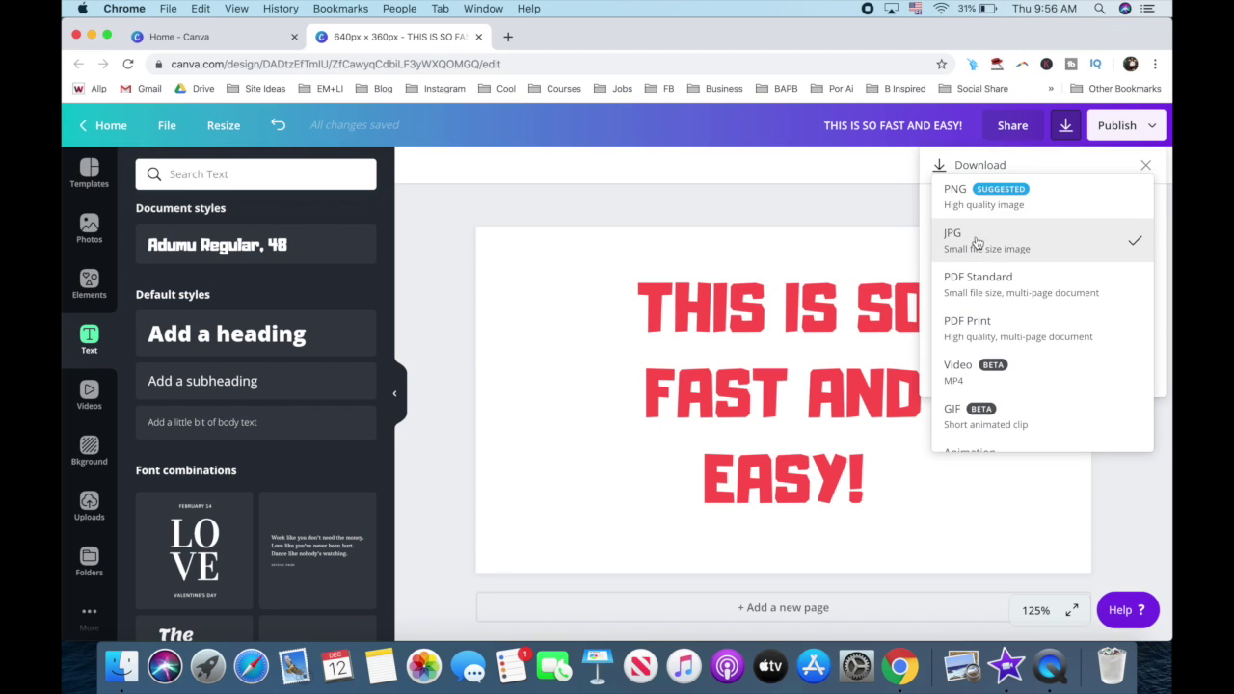
pyautogui.click(978, 205)
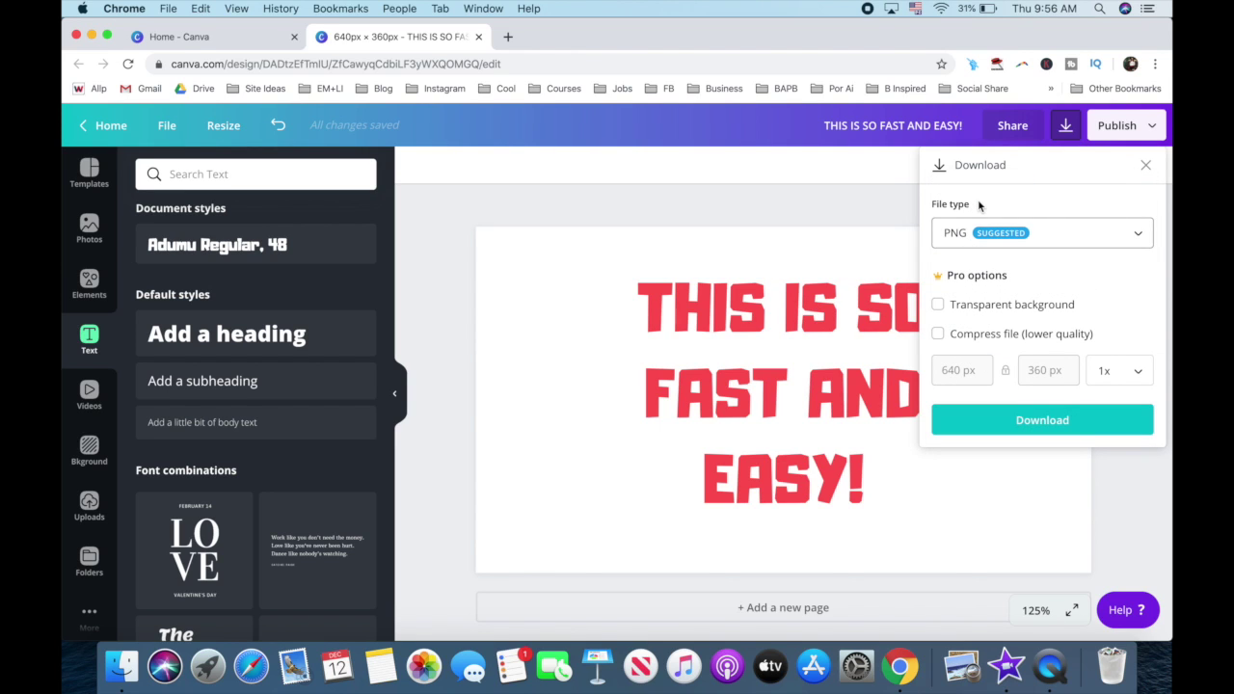
pyautogui.click(1000, 314)
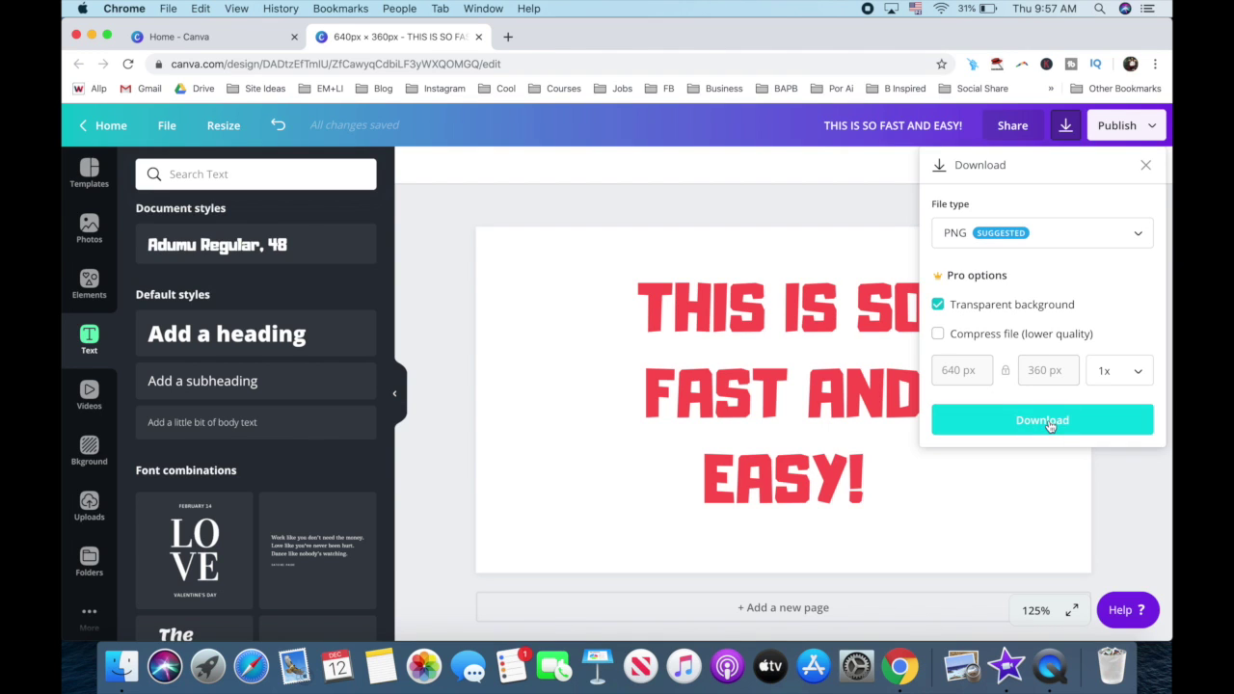
pyautogui.click(1049, 420)
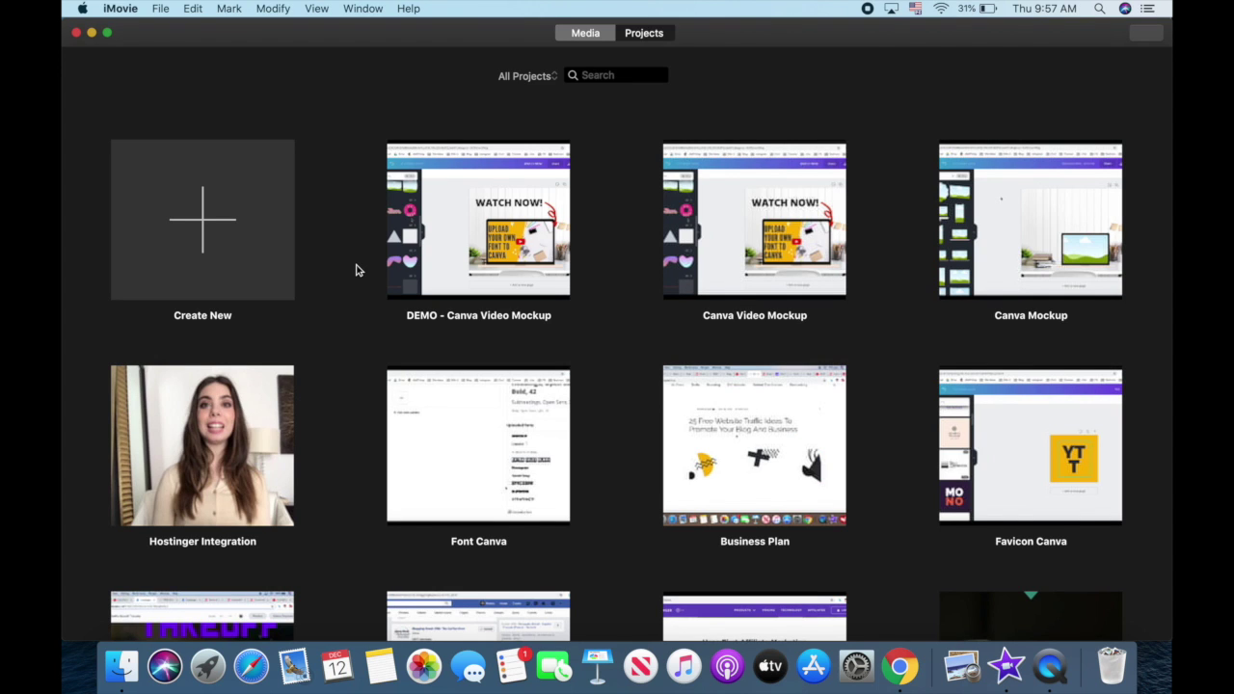
# Step: Open the DEMO - Canva Video Mockup project in iMovie and browse the Titles list
pyautogui.doubleClick(453, 241)
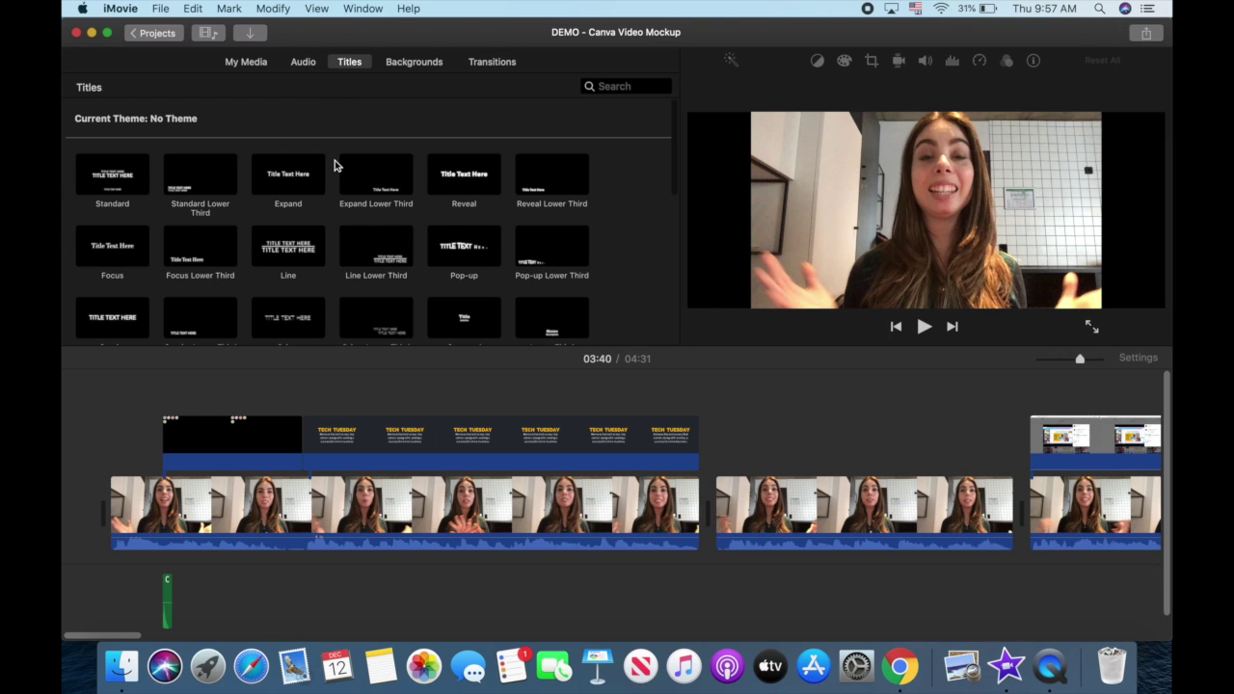
pyautogui.scroll(-2, 335, 165)
pyautogui.scroll(-3, 335, 166)
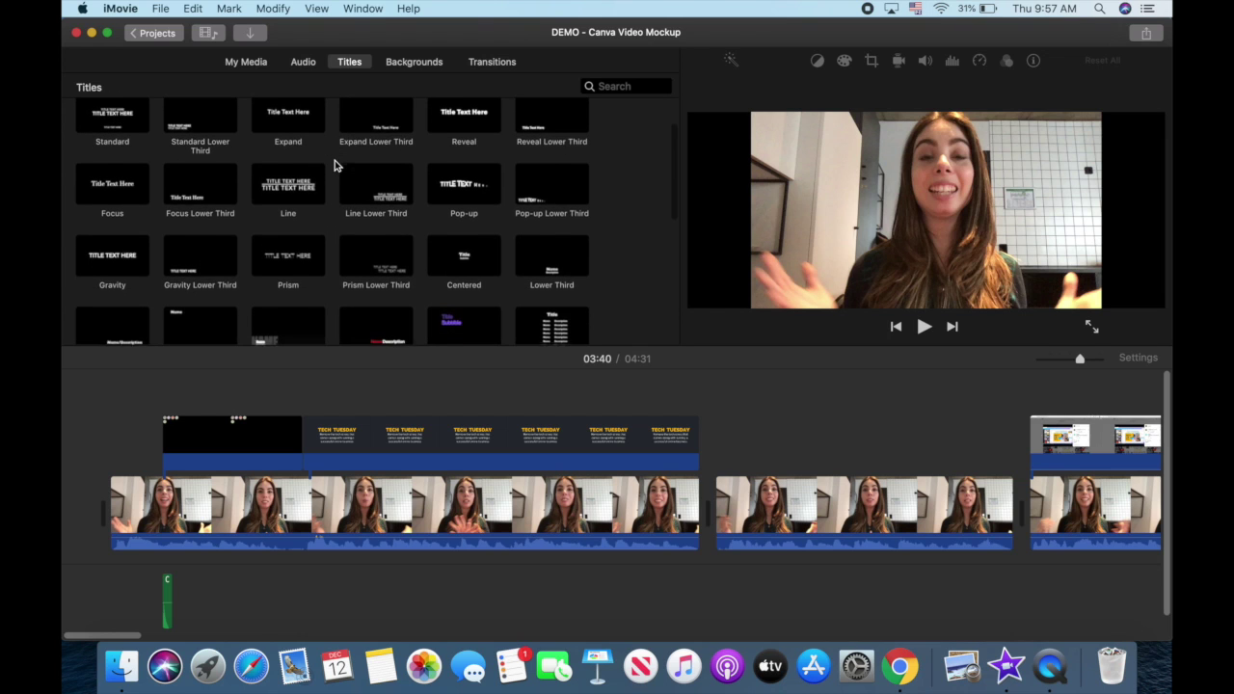
pyautogui.scroll(-8, 335, 165)
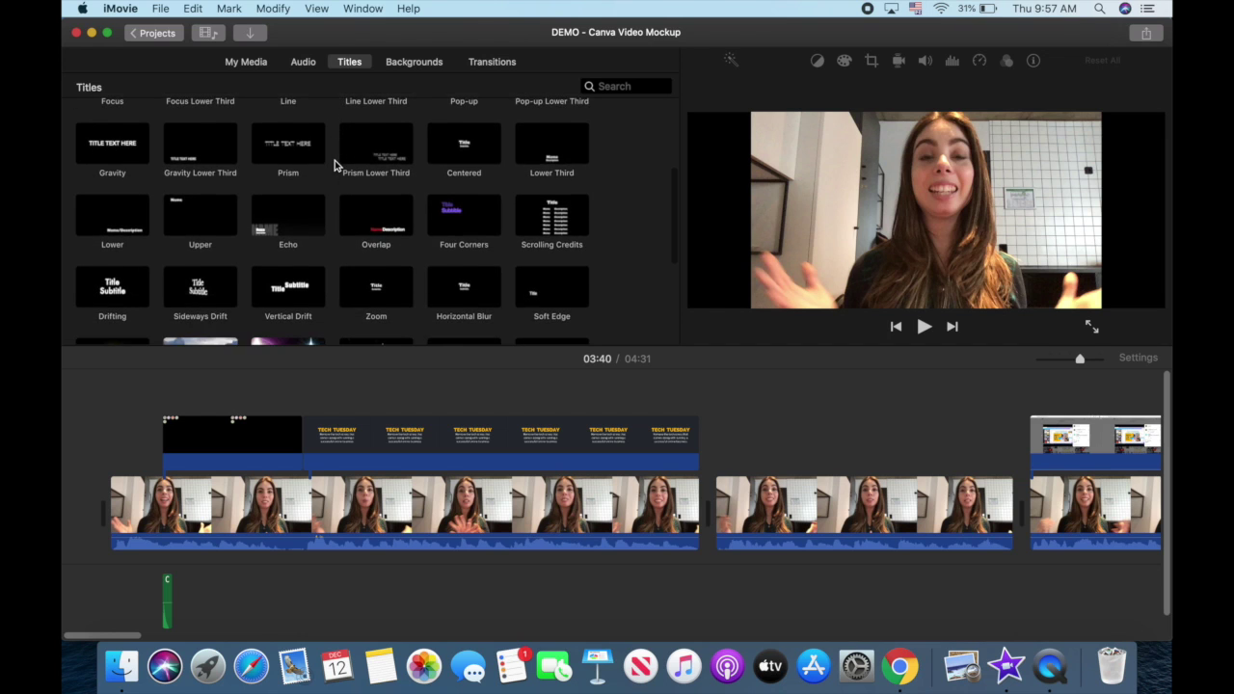
pyautogui.scroll(15, 334, 166)
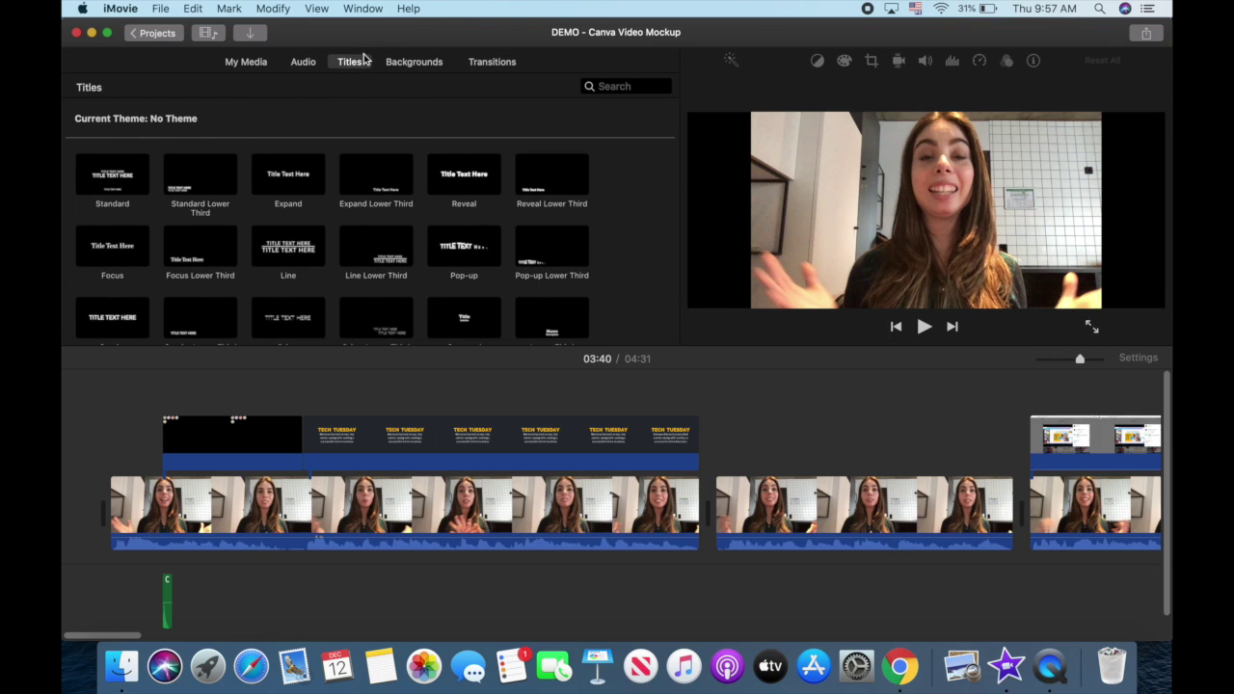
pyautogui.scroll(-10, 365, 160)
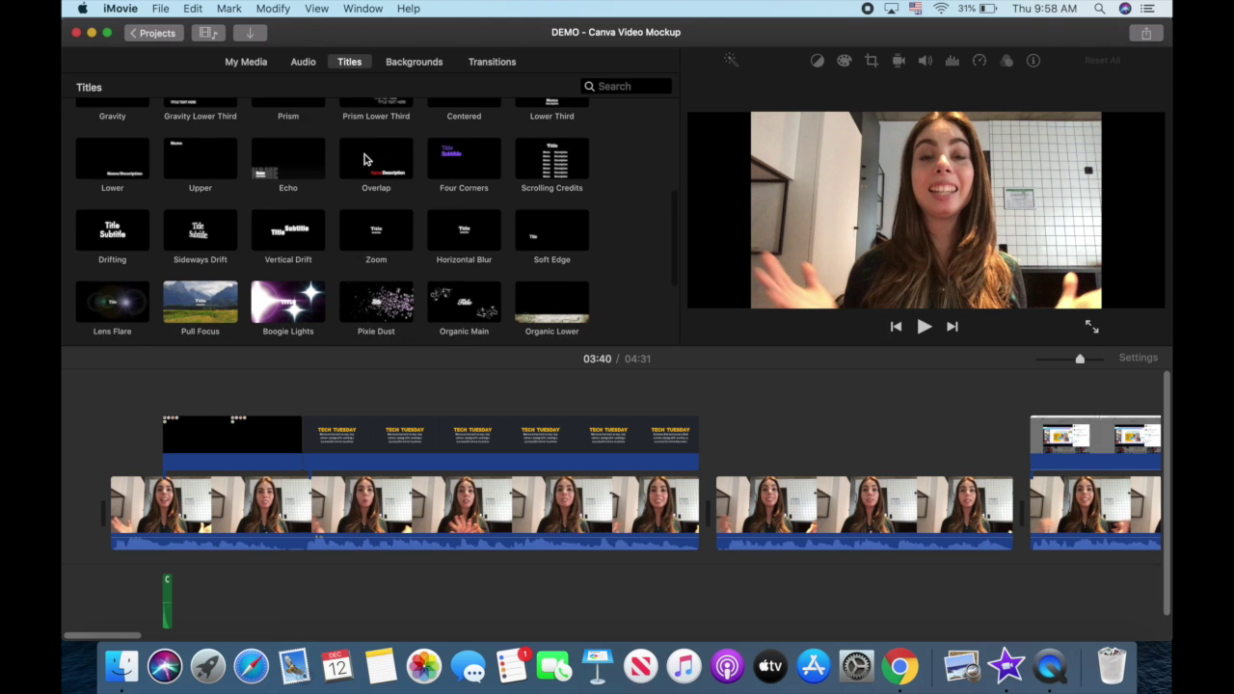
pyautogui.scroll(-5, 365, 159)
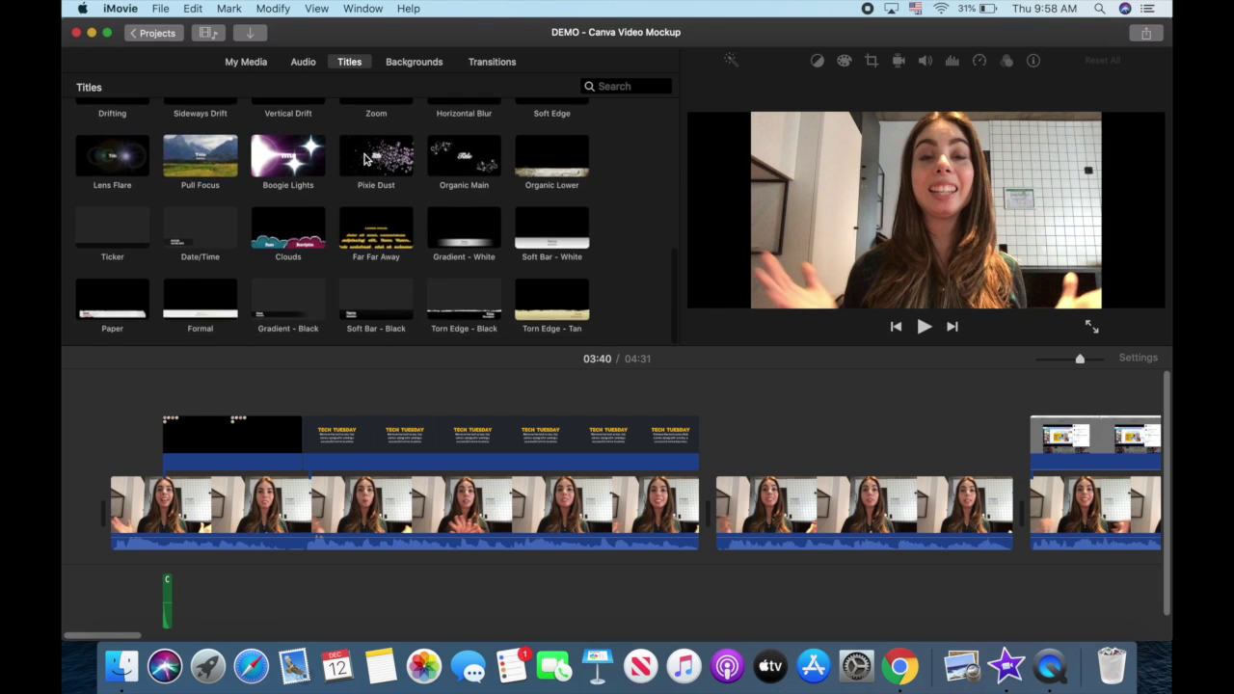
pyautogui.scroll(15, 366, 160)
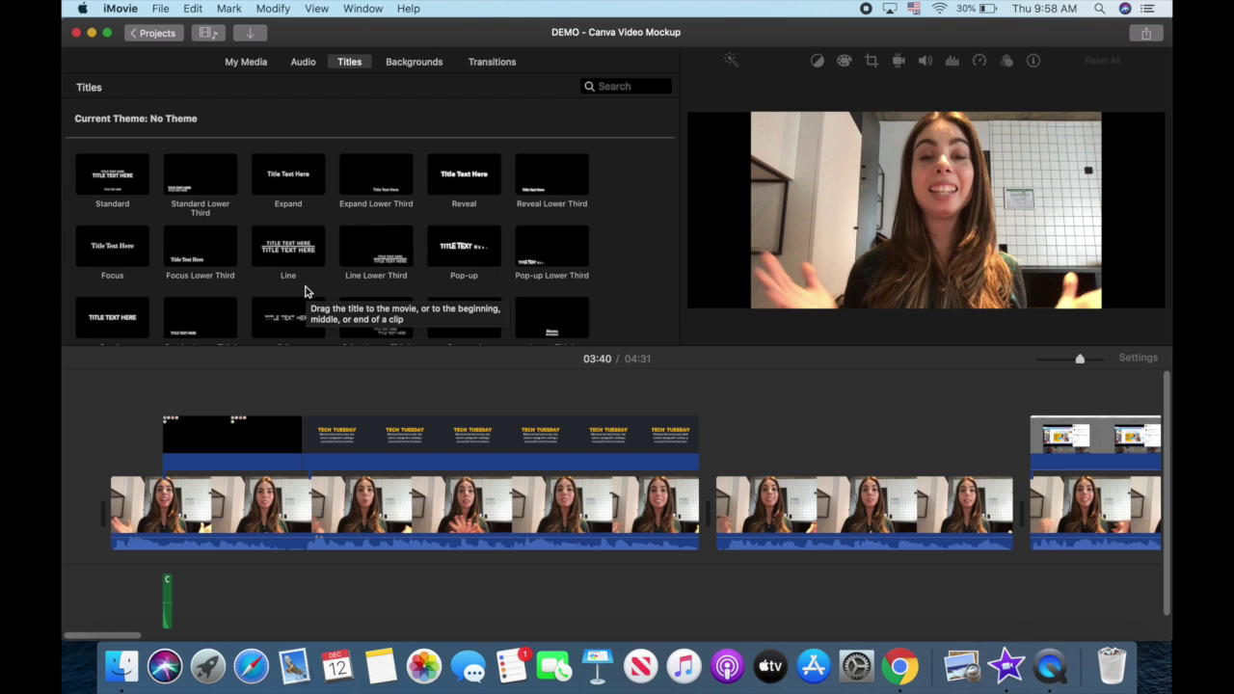
# Step: Import media from Downloads and select the THIS IS SO FAST AND EASY!.png file
pyautogui.click(251, 35)
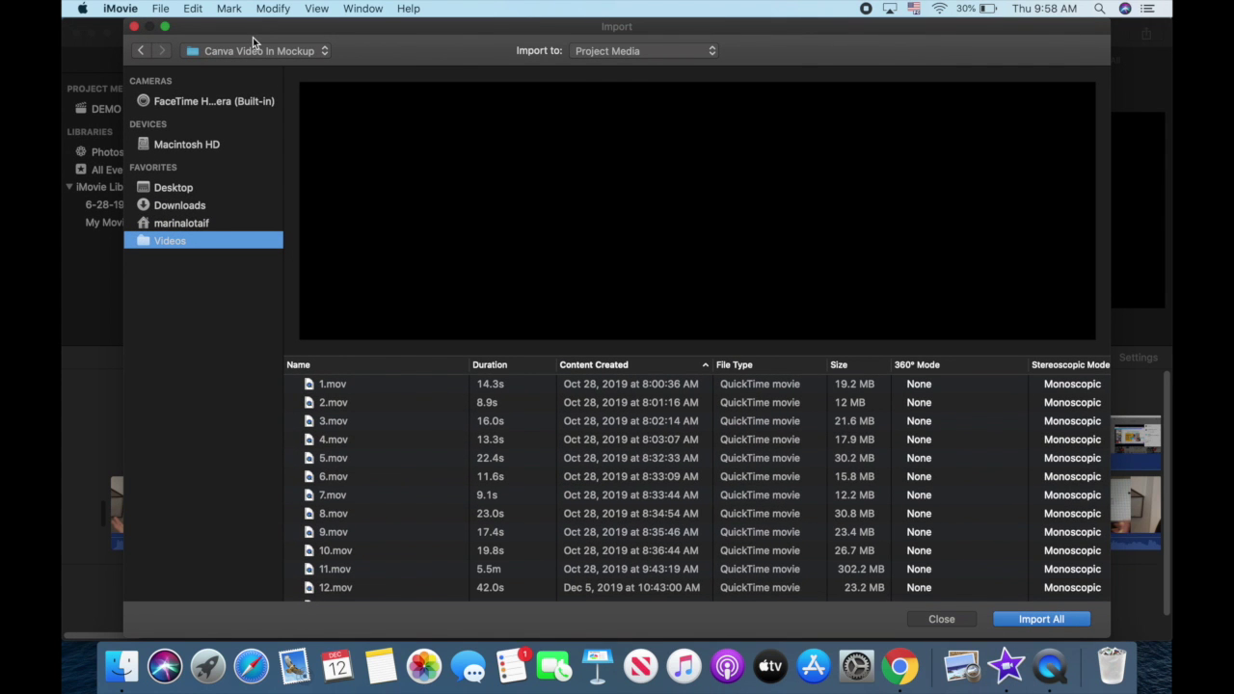
pyautogui.click(208, 205)
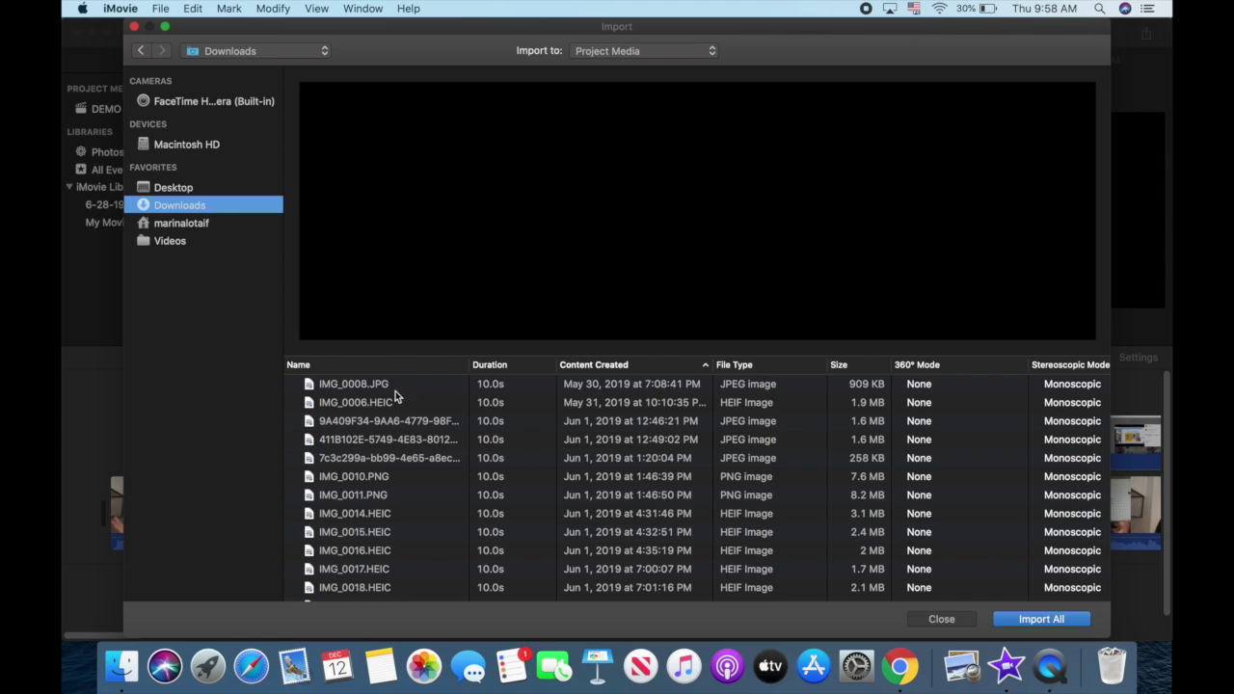
pyautogui.scroll(-3, 403, 412)
pyautogui.scroll(-20, 403, 412)
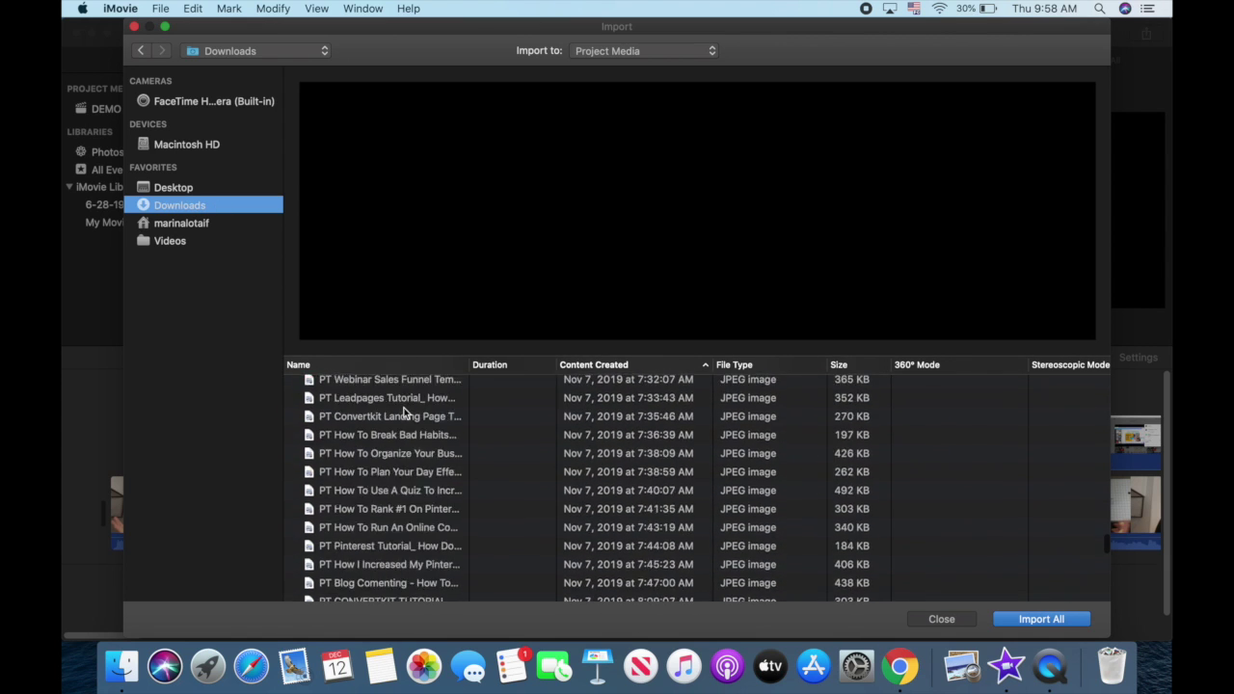
pyautogui.click(367, 591)
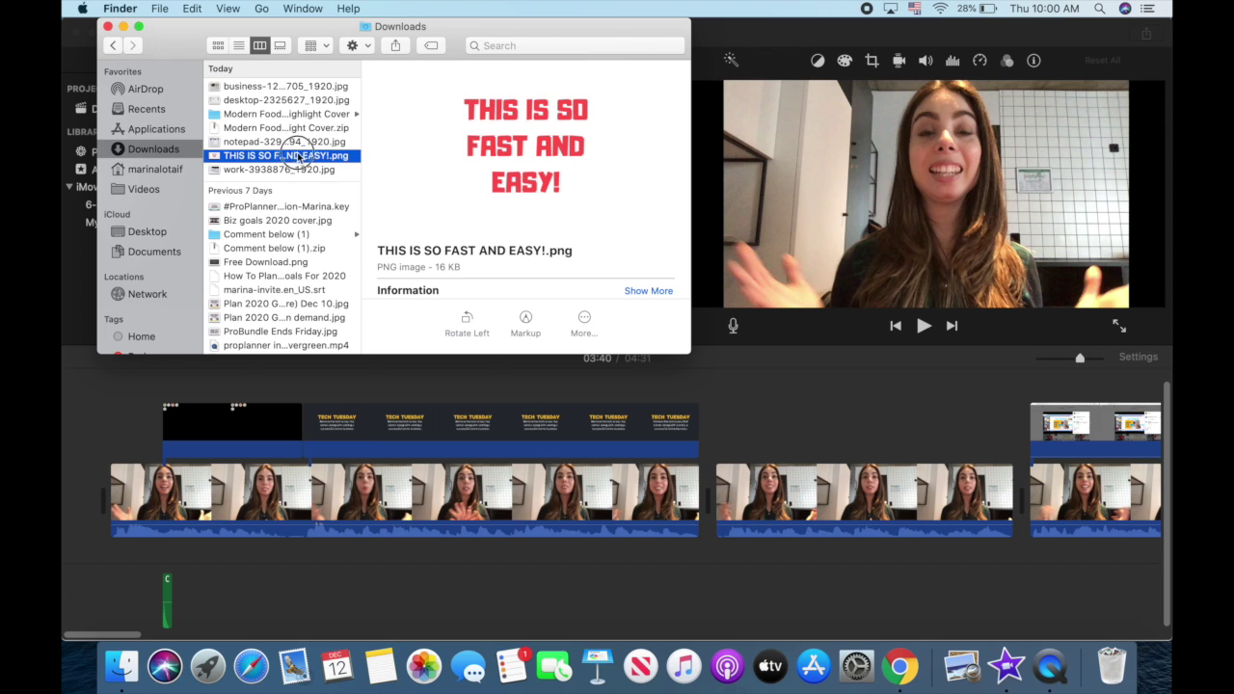
# Step: Drag the PNG onto the timeline and place it above the later talking-head clip
pyautogui.moveTo(295, 157); pyautogui.dragTo(757, 424)
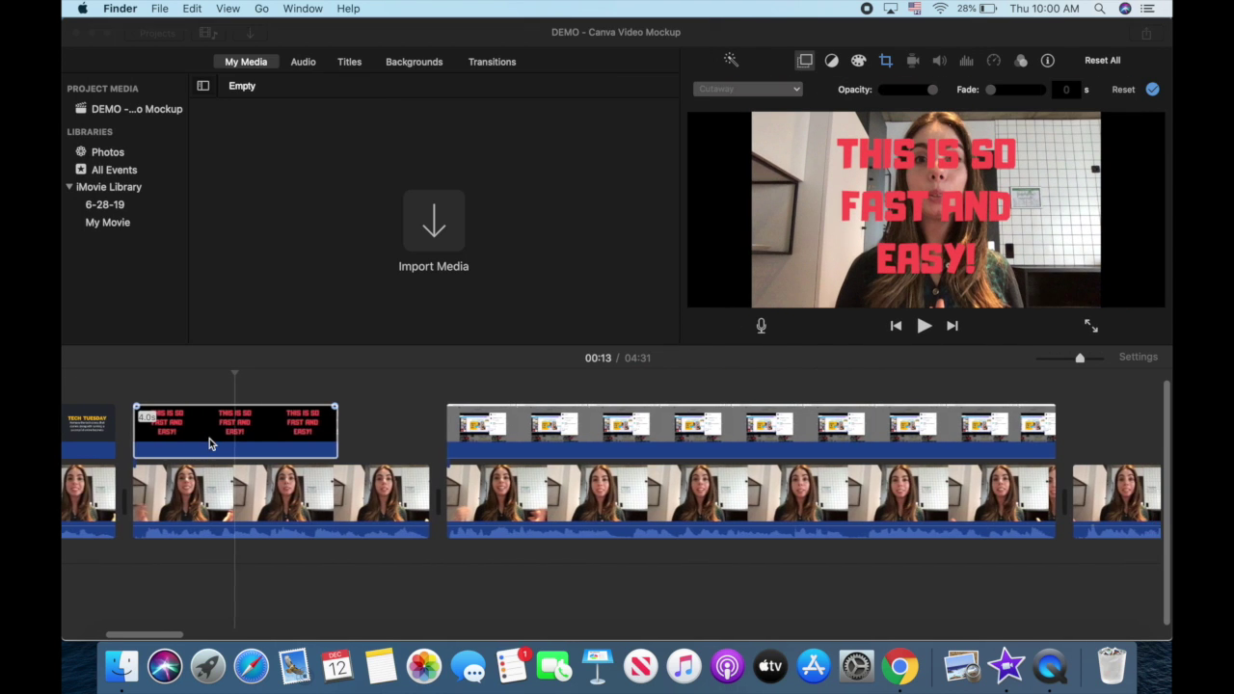
pyautogui.hscroll(2, 209, 442)
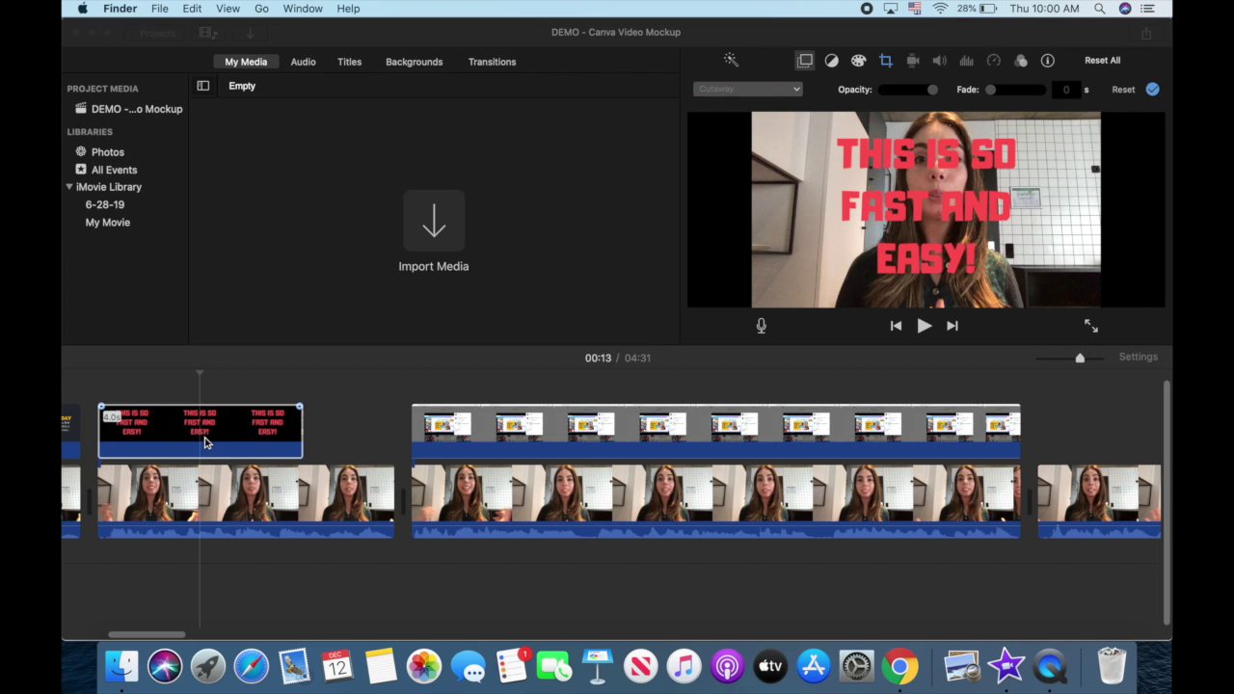
pyautogui.moveTo(205, 442); pyautogui.dragTo(761, 410)
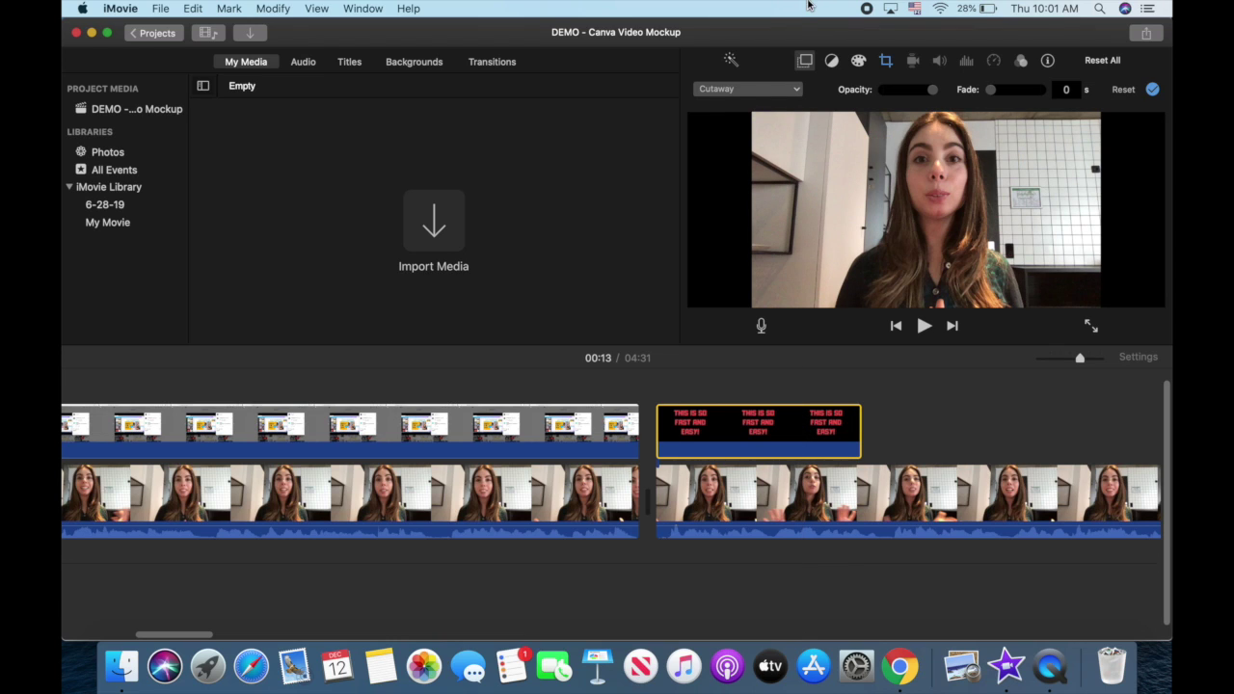
# Step: Set the text clip to Picture in Picture with a 0-second dissolve and Fit cropping
pyautogui.click(771, 90)
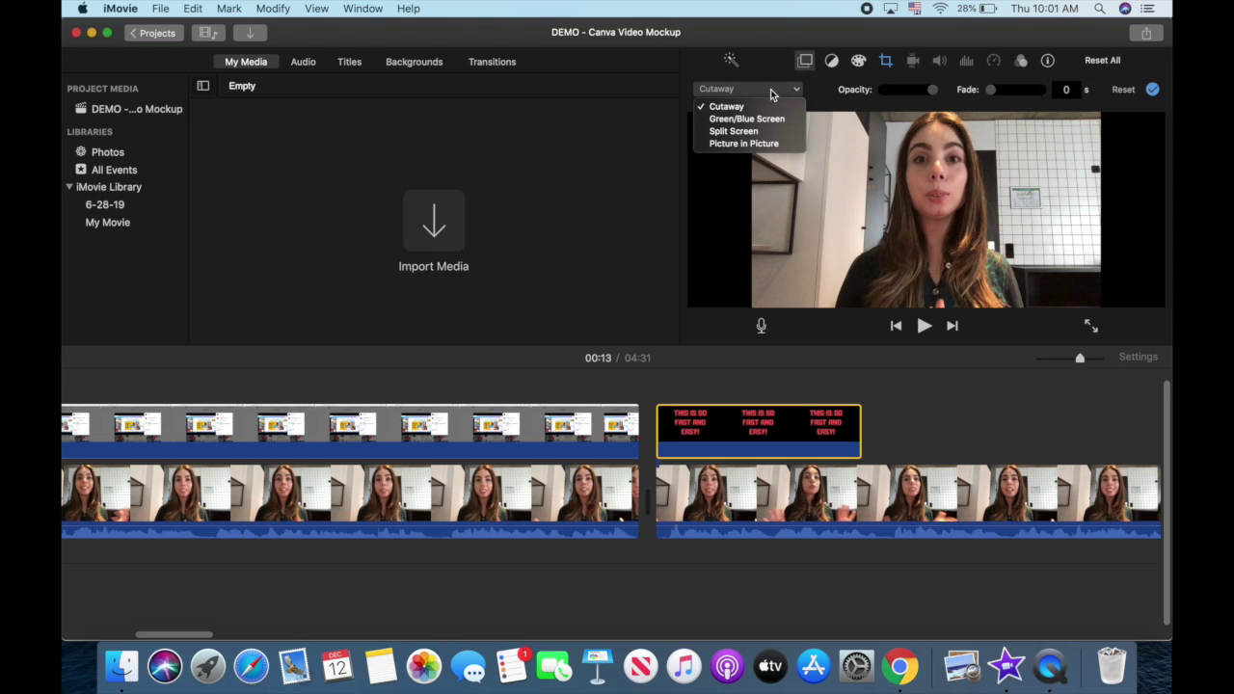
pyautogui.click(769, 143)
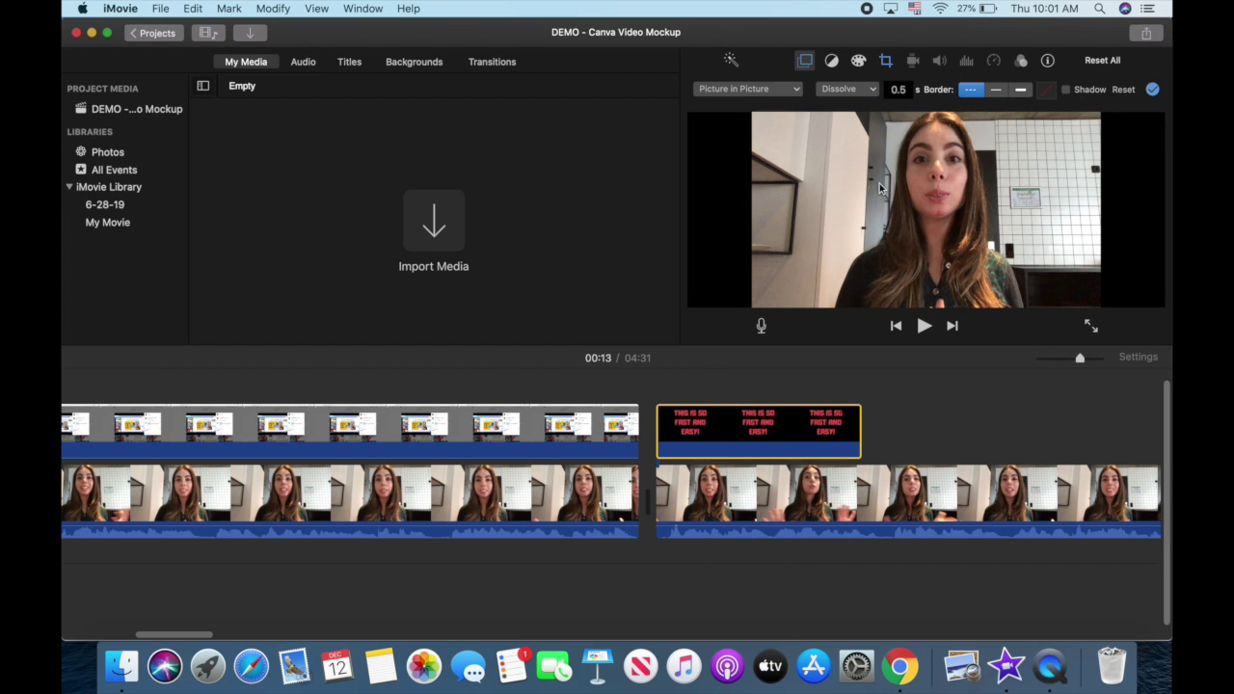
pyautogui.doubleClick(898, 89)
pyautogui.write('0')
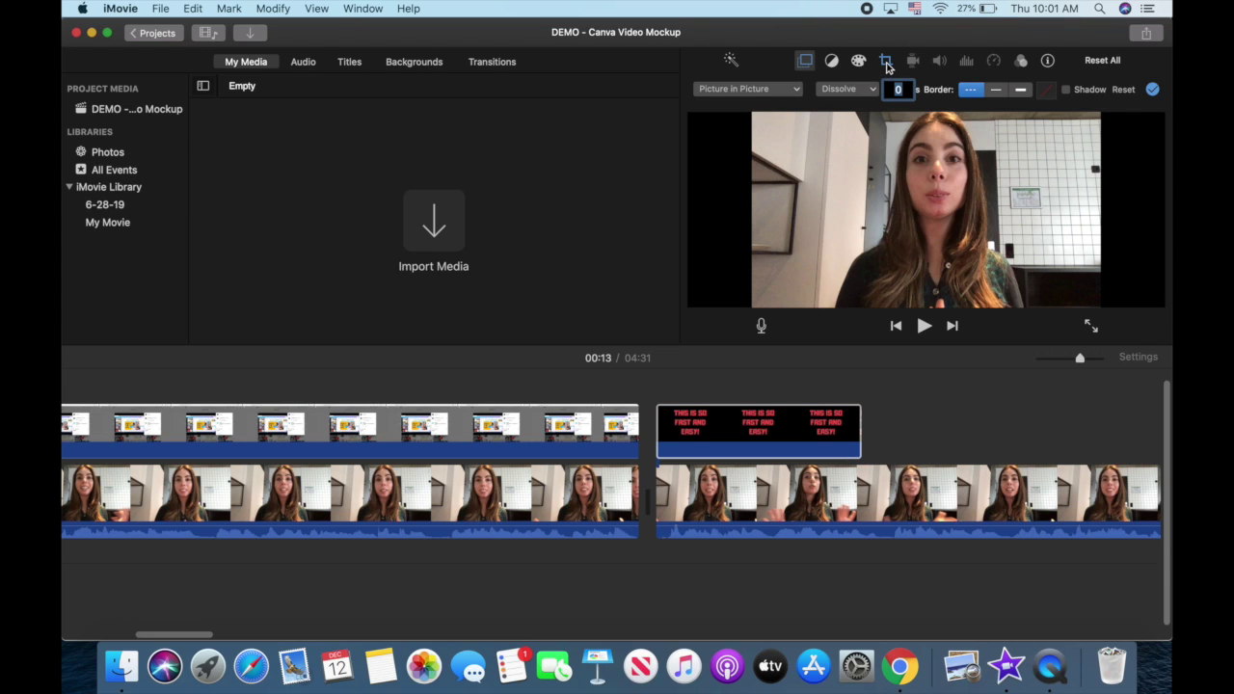
pyautogui.click(886, 61)
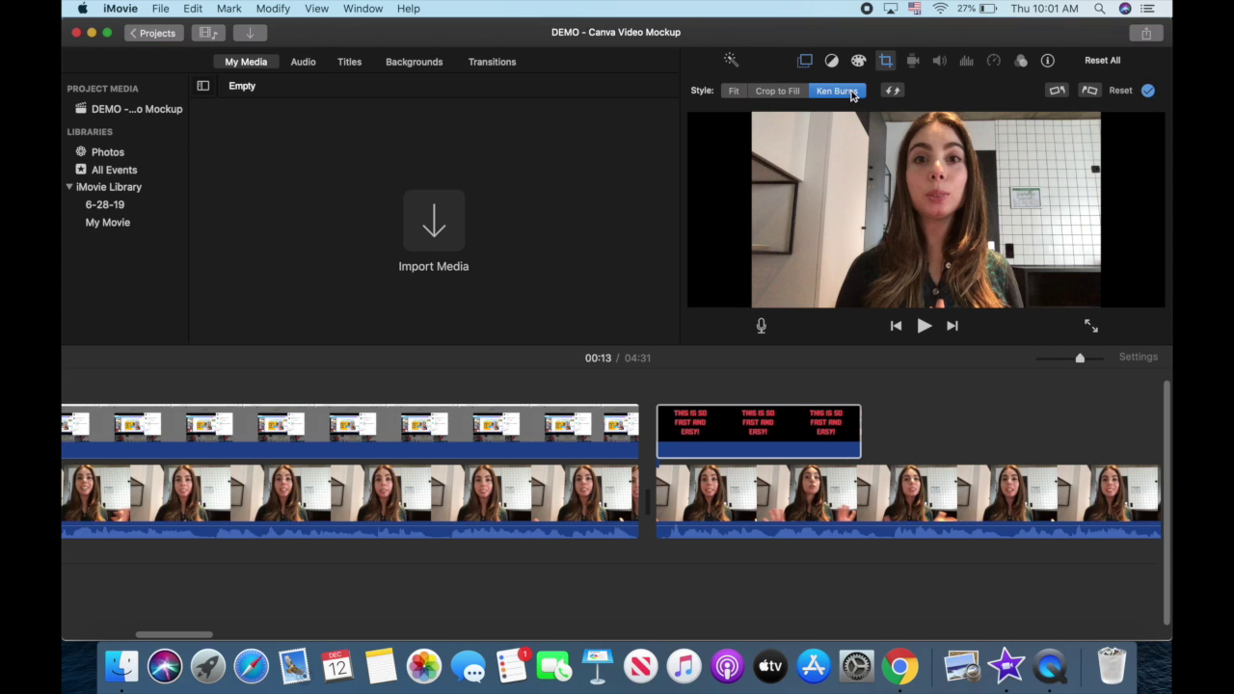
pyautogui.click(733, 91)
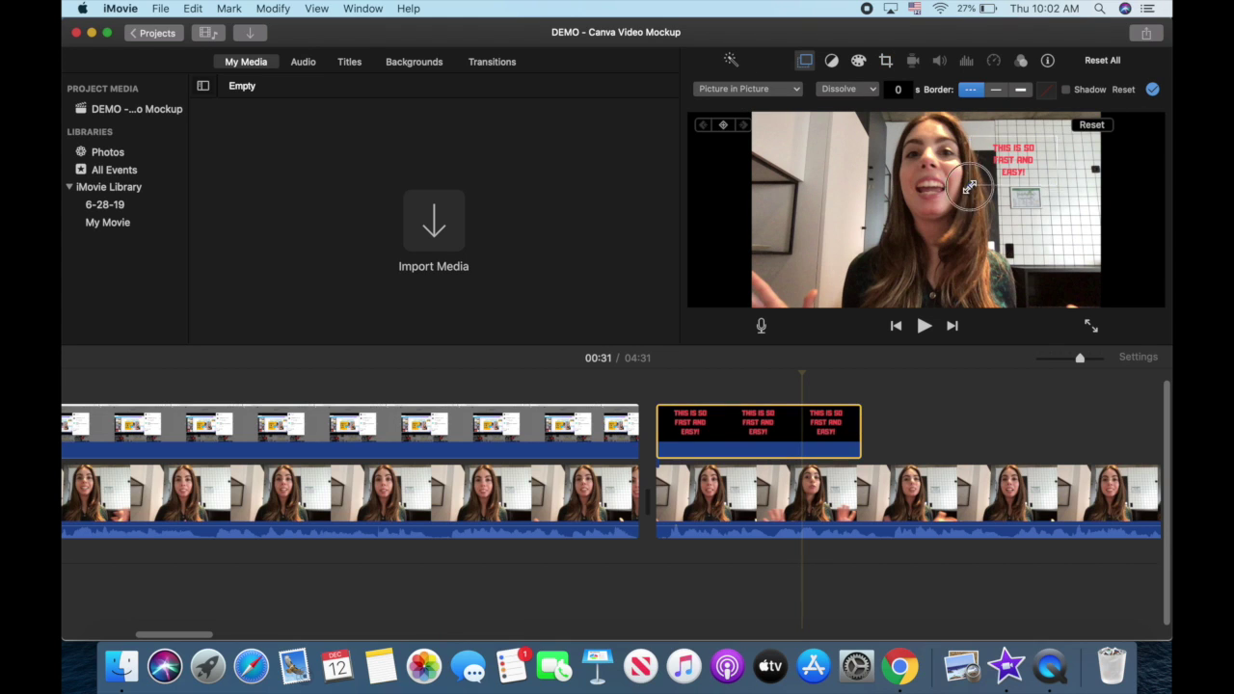
# Step: Enlarge the red text overlay, move it to the top-right corner, and shorten its clip
pyautogui.moveTo(970, 185); pyautogui.dragTo(914, 253)
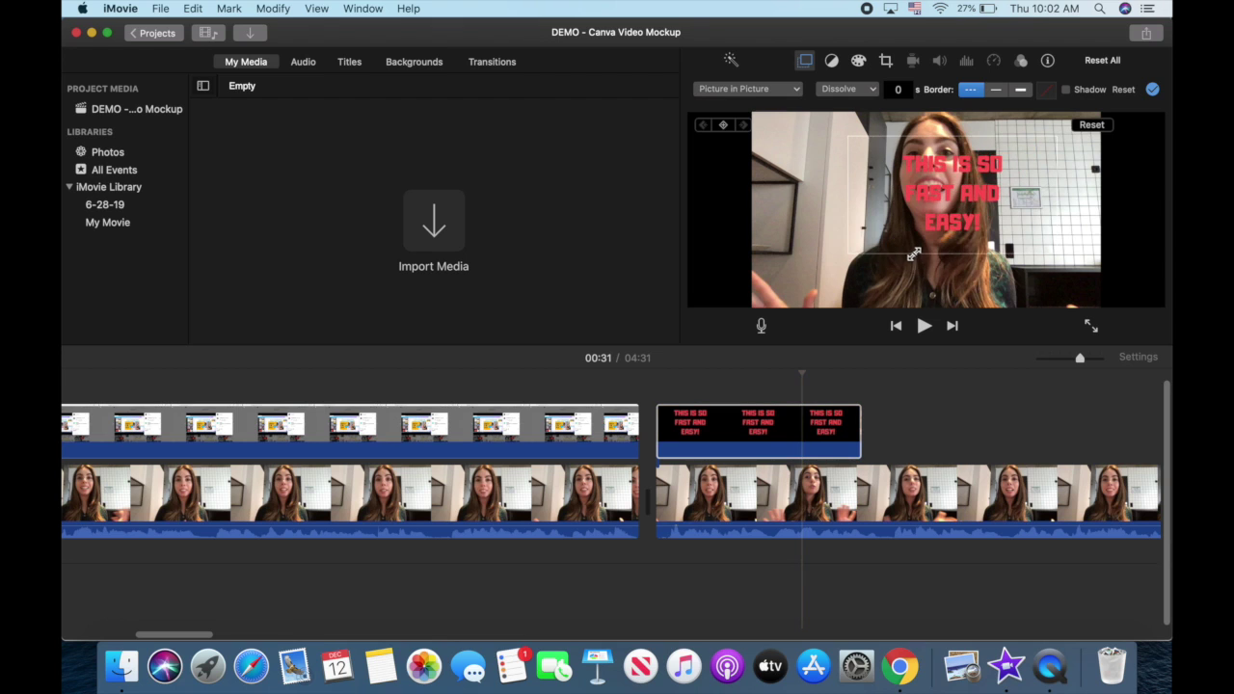
pyautogui.click(933, 207)
pyautogui.moveTo(934, 207); pyautogui.dragTo(1020, 190)
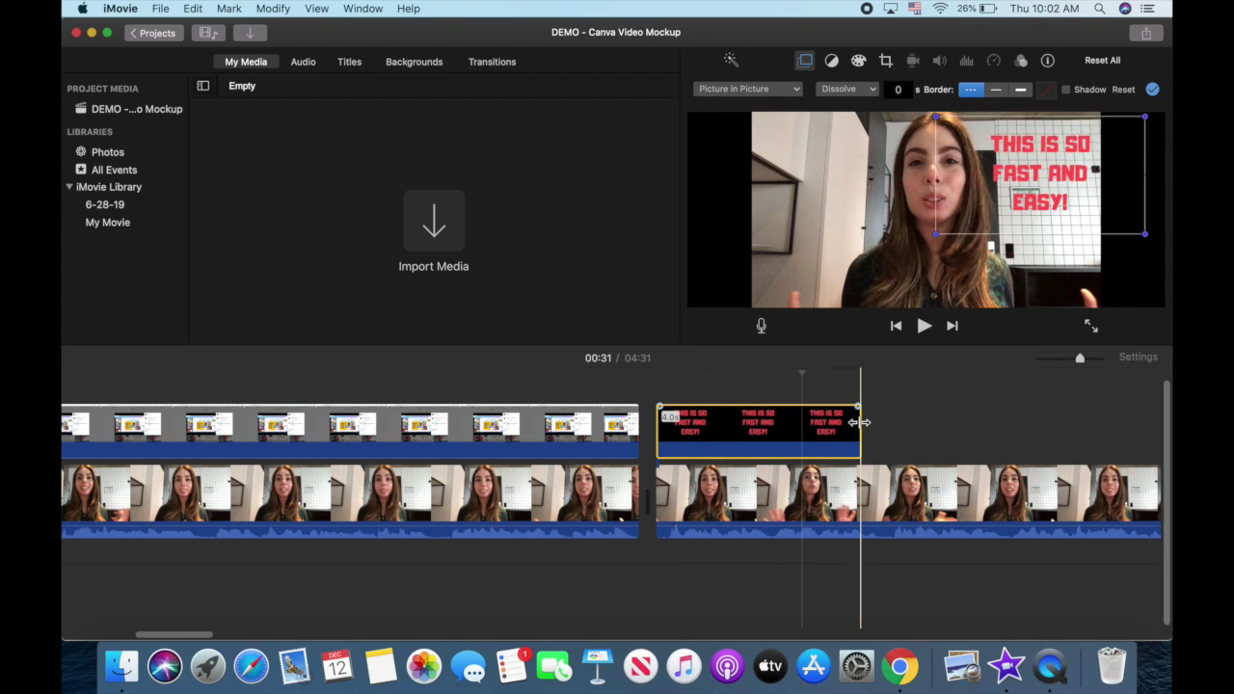
pyautogui.moveTo(859, 423); pyautogui.dragTo(777, 421)
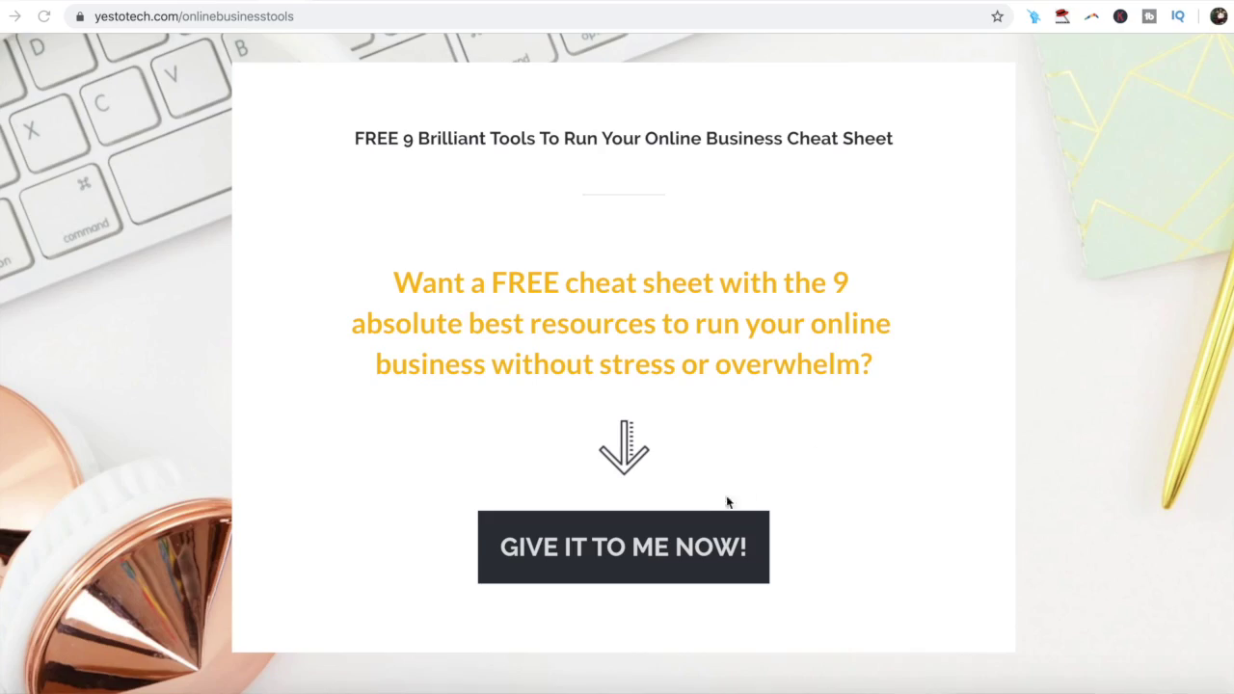
# Step: Open the Yes To Tech cheat sheet sign-up form with the GIVE IT TO ME NOW! button
pyautogui.click(688, 550)
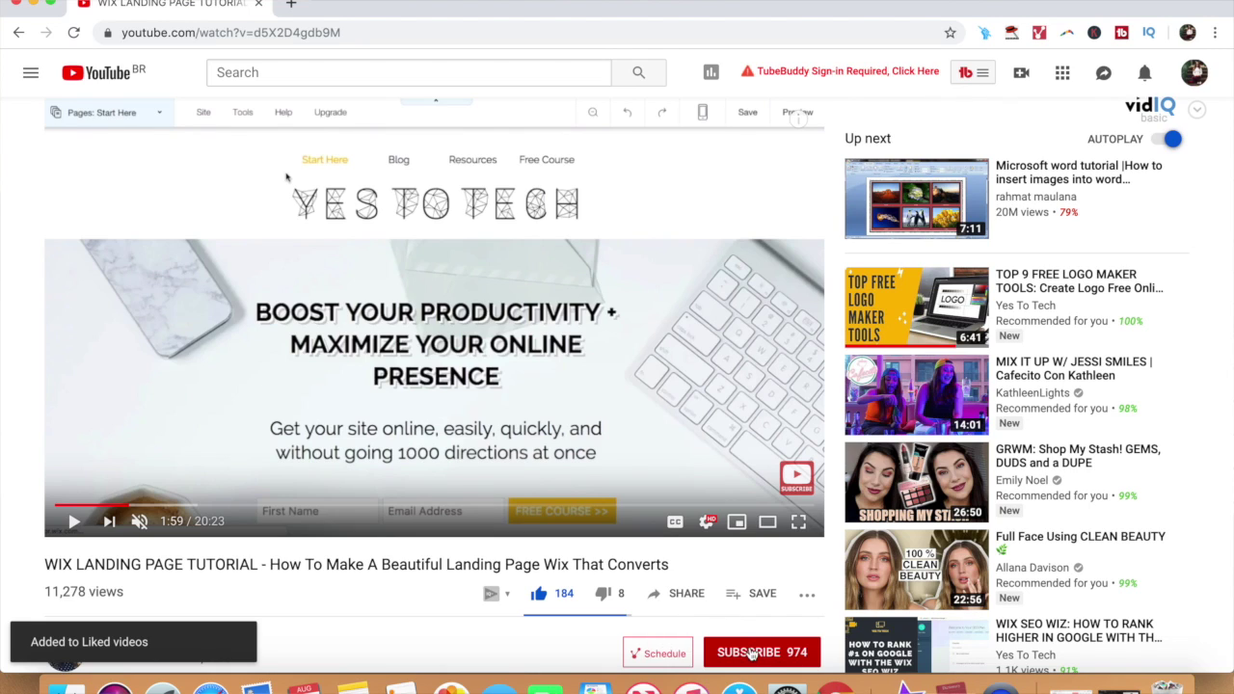
# Step: Turn on all notifications for the Yes To Tech channel
pyautogui.click(807, 655)
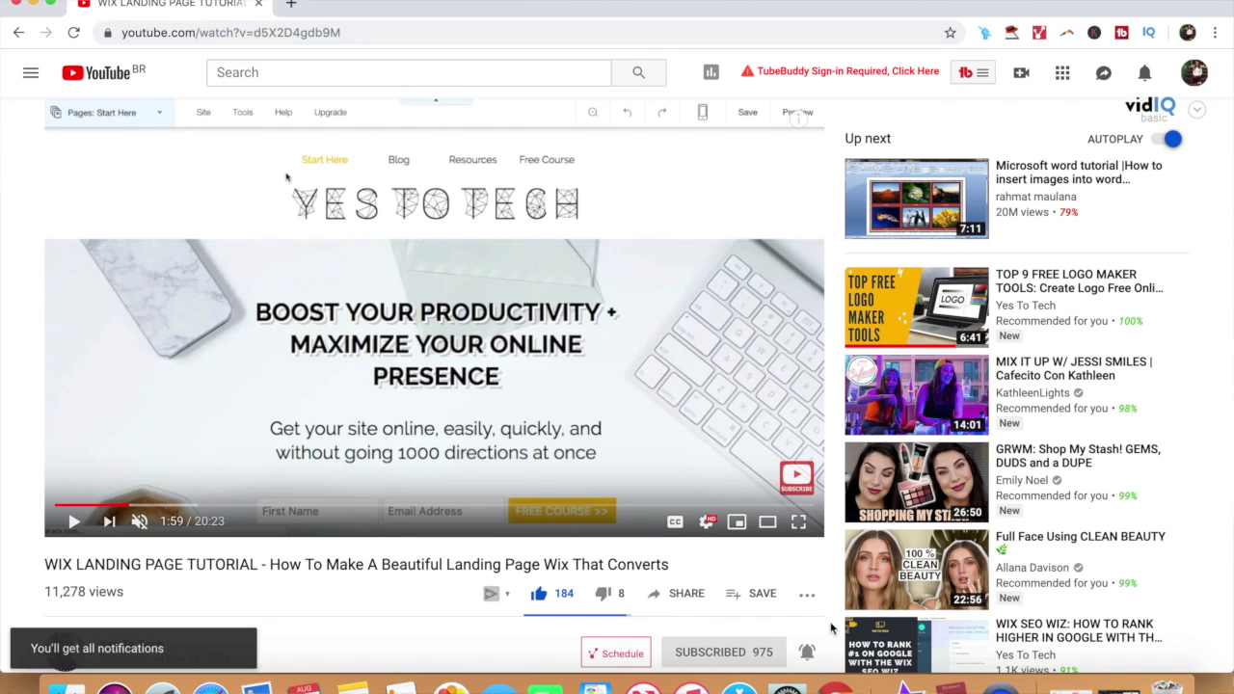